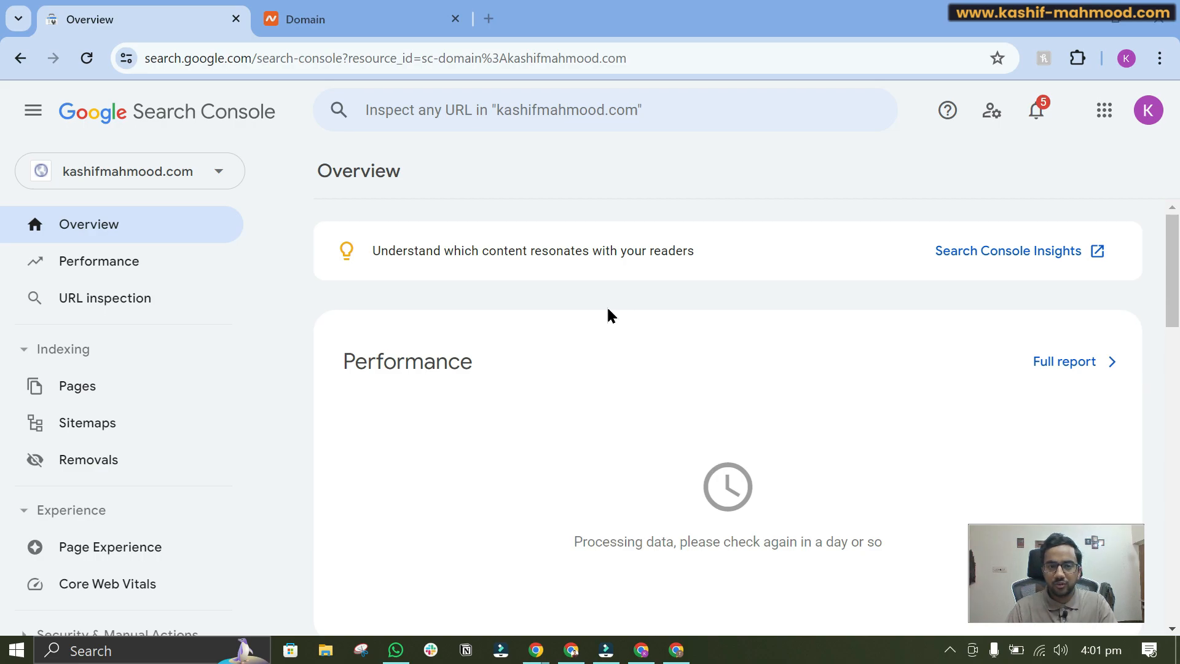
Step: Open the website's WordPress admin dashboard at its wp-admin address in a new browser tab
{"action": "left_click", "coordinate": [489, 18]}
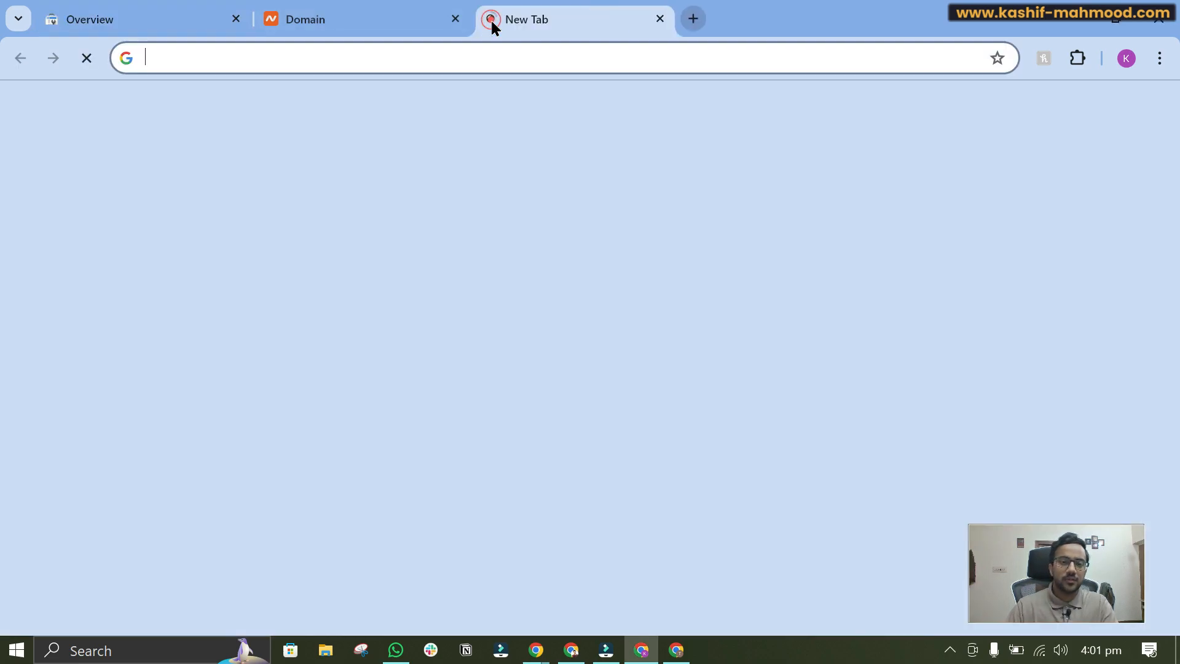
{"action": "type", "text": "kash"}
{"action": "key", "text": "Right"}
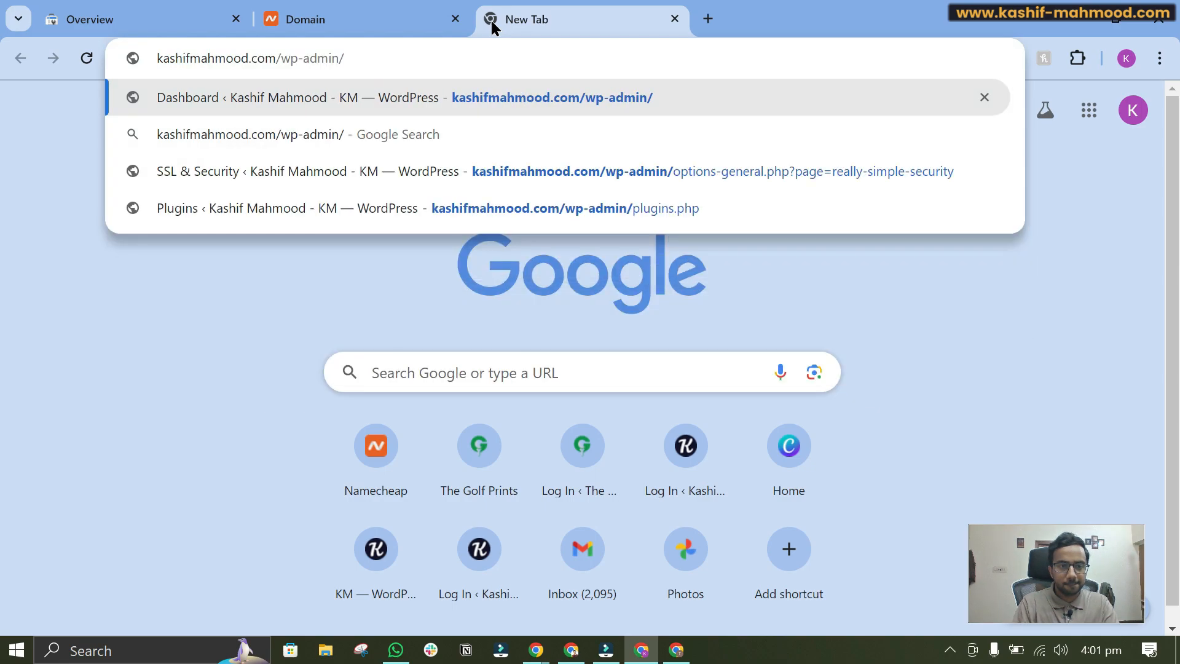
{"action": "key", "text": "Return"}
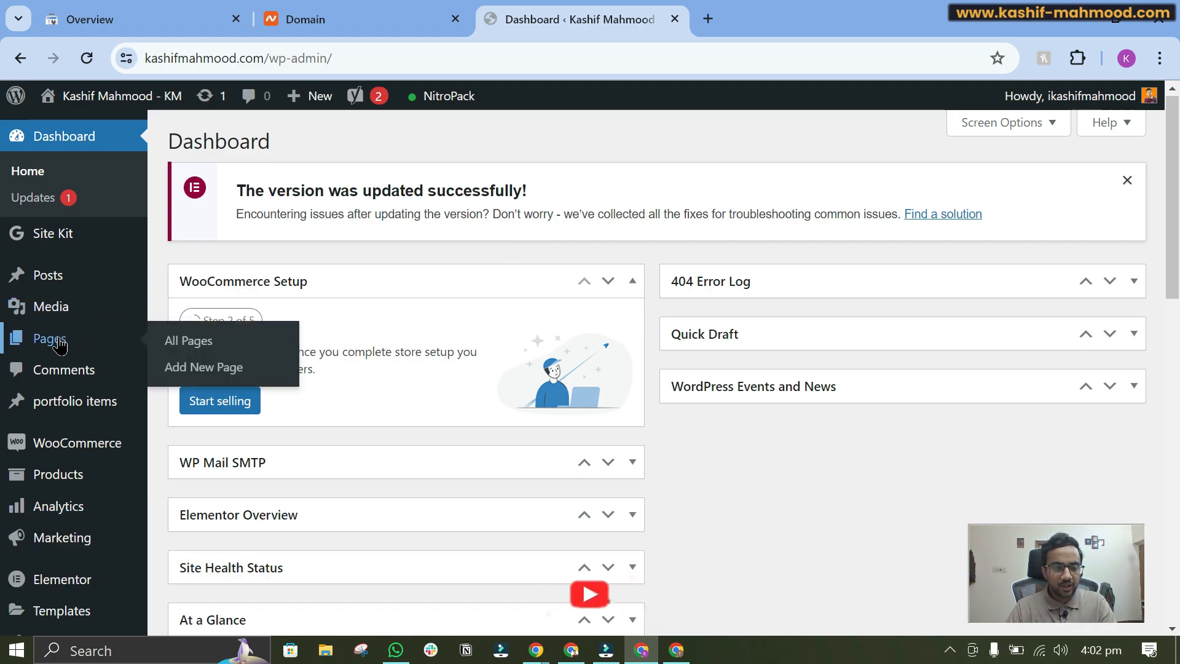
Step: Search the Add Plugins page for "yoast seo" and locate the Yoast SEO plugin
{"action": "scroll", "coordinate": [53, 337], "scroll_direction": "down", "scroll_amount": 6}
{"action": "mouse_move", "coordinate": [59, 349]}
{"action": "mouse_move", "coordinate": [55, 411]}
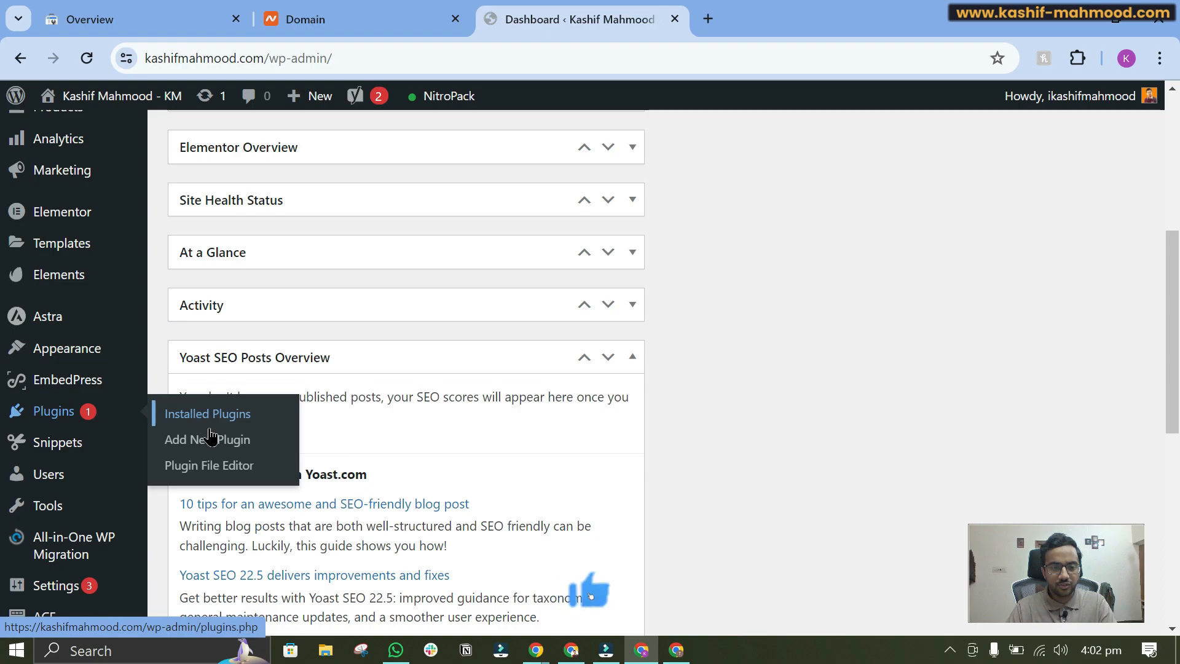
{"action": "left_click", "coordinate": [212, 439]}
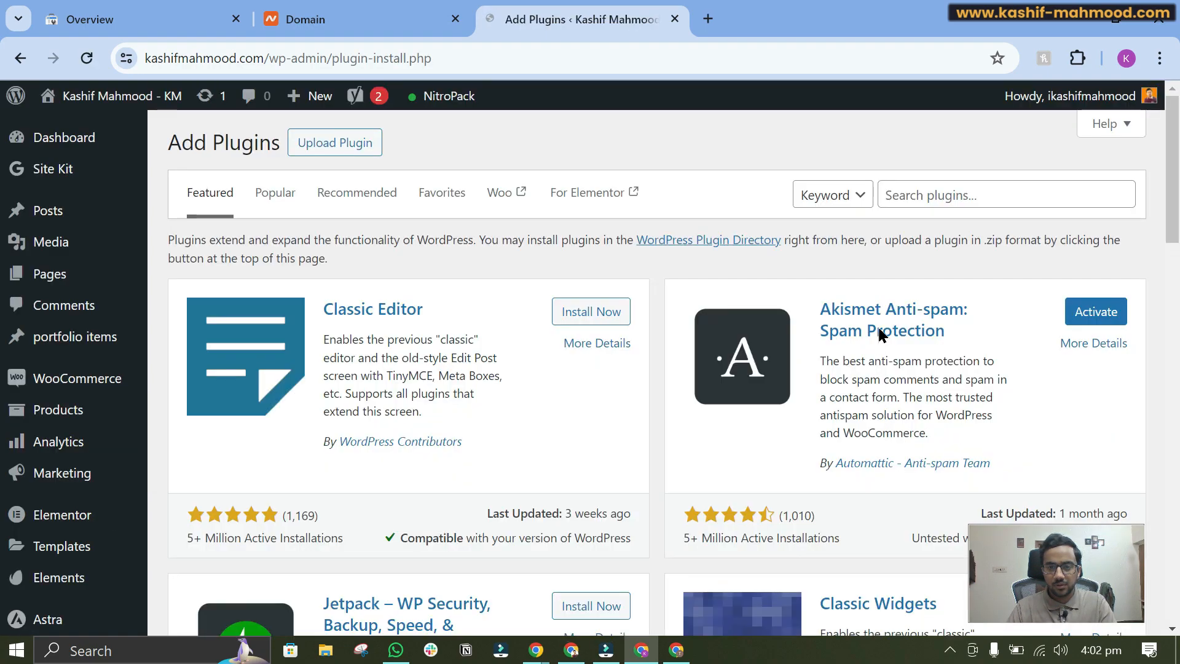
{"action": "left_click", "coordinate": [901, 192]}
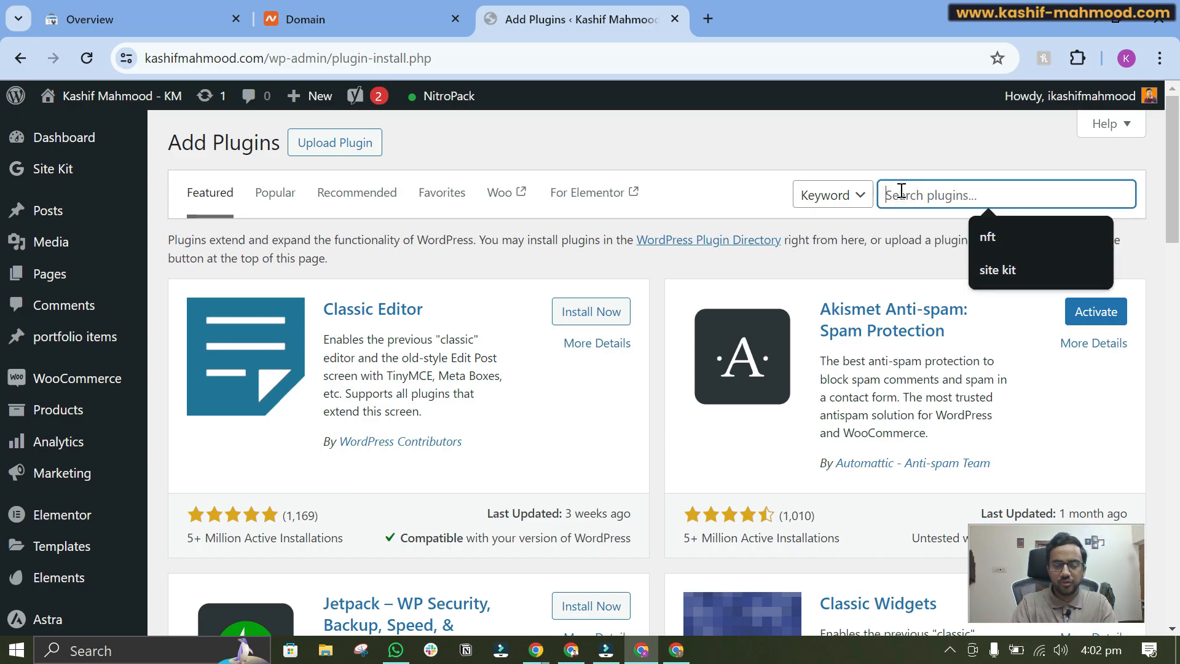
{"action": "type", "text": "yo"}
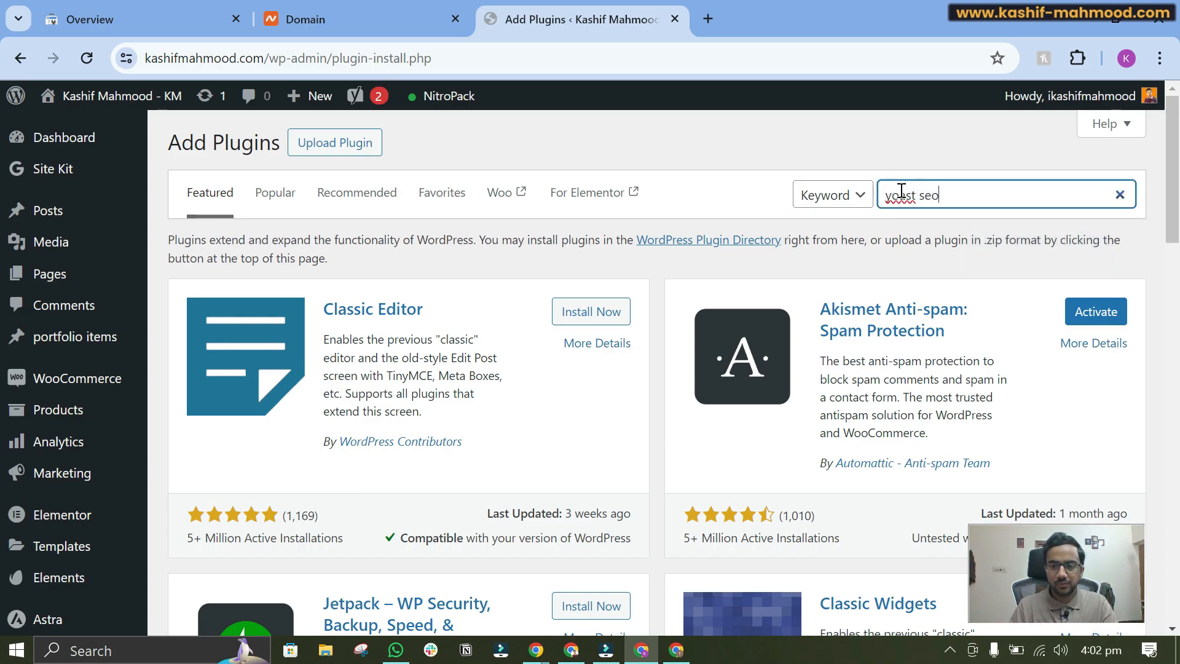
{"action": "type", "text": "ast seo"}
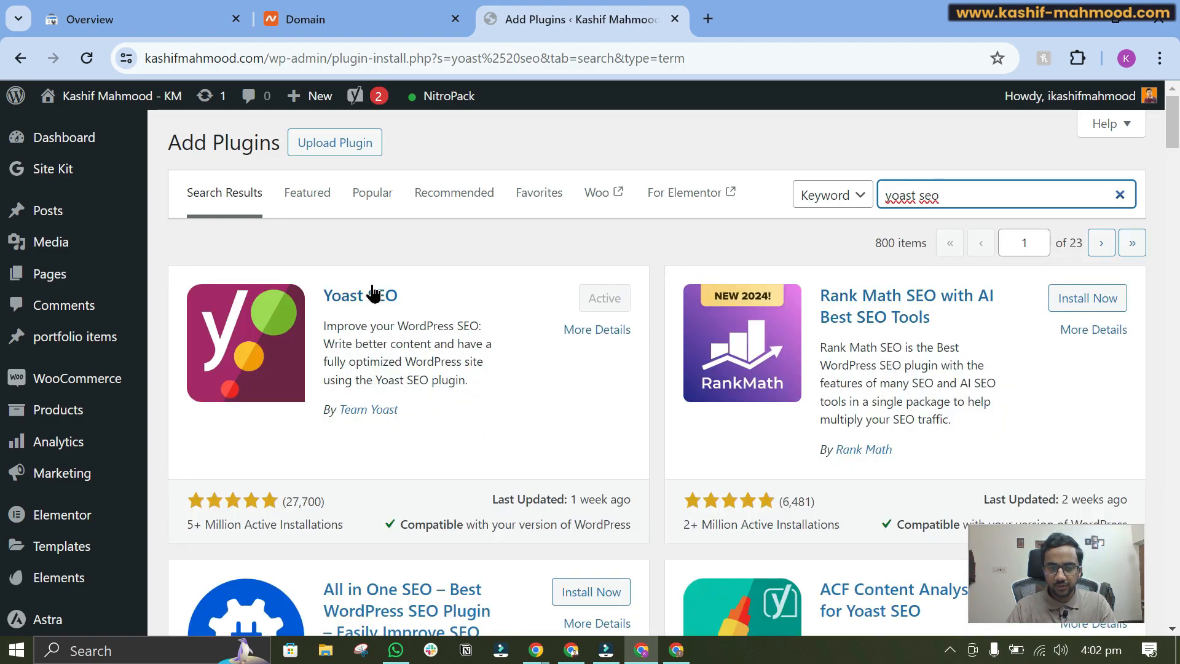
{"action": "left_click_drag", "start_coordinate": [405, 288], "coordinate": [324, 302]}
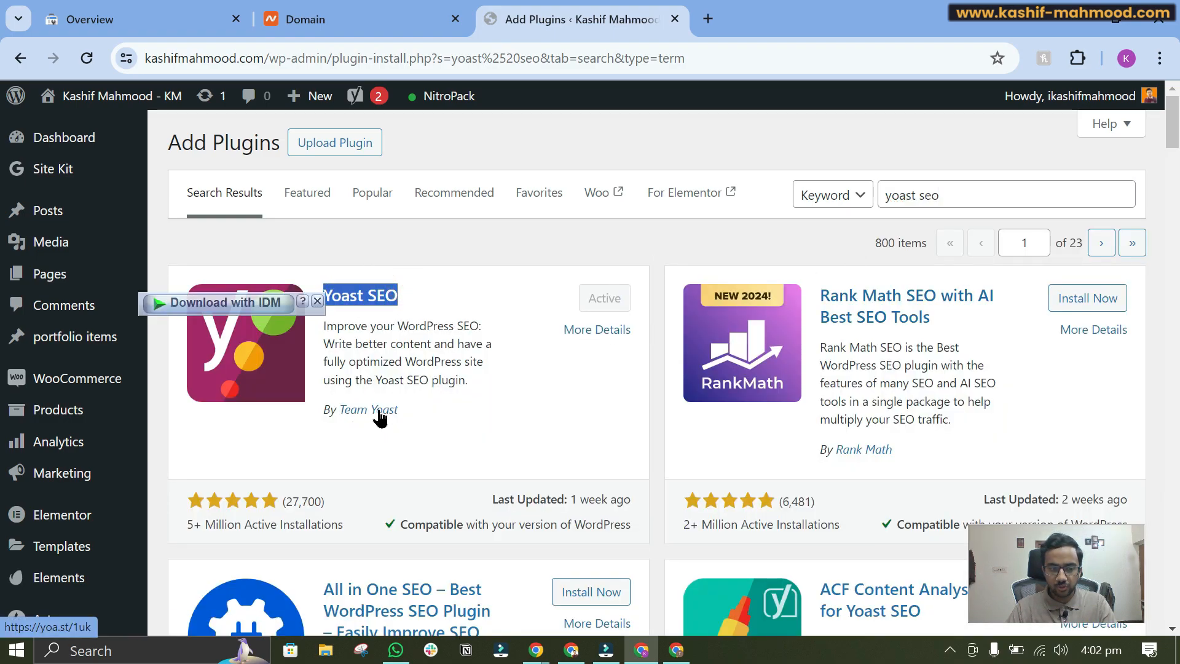
Step: Open the settings page of the Yoast SEO plugin in the WordPress admin
{"action": "scroll", "coordinate": [37, 393], "scroll_direction": "down", "scroll_amount": 5}
{"action": "scroll", "coordinate": [25, 421], "scroll_direction": "down", "scroll_amount": 2}
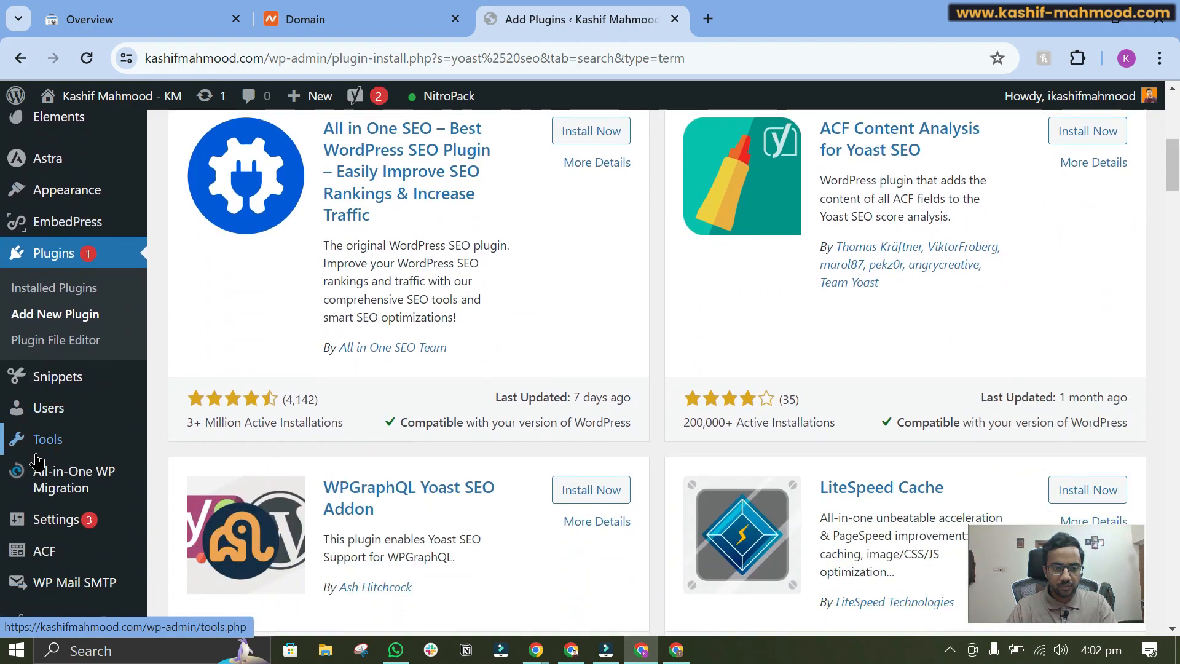
{"action": "scroll", "coordinate": [34, 473], "scroll_direction": "down", "scroll_amount": 2}
{"action": "mouse_move", "coordinate": [37, 514]}
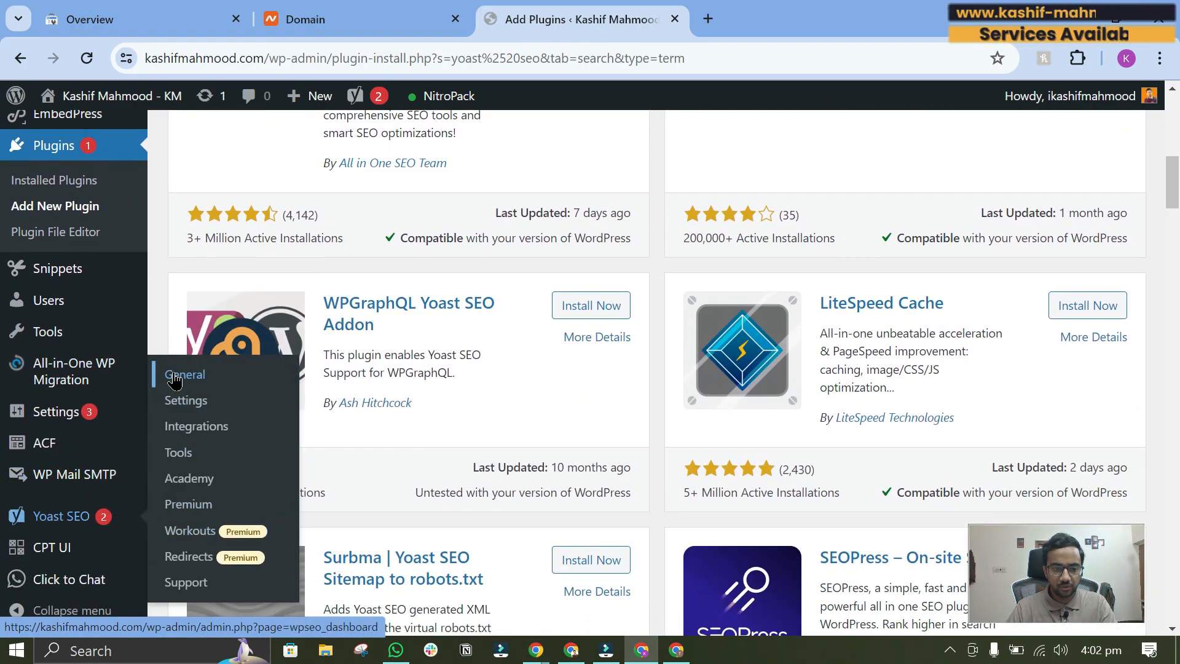
{"action": "left_click", "coordinate": [187, 401]}
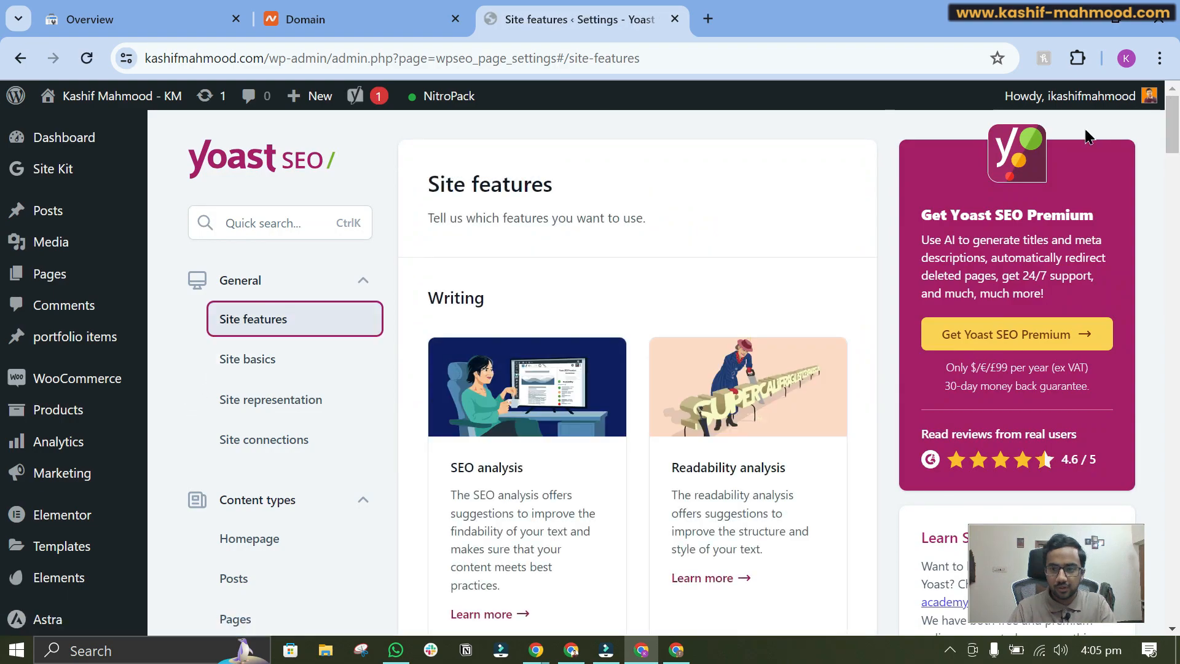
Step: View the XML sitemap from the APIs section of the Yoast site features and look over its listed sitemaps
{"action": "scroll", "coordinate": [1, 129], "scroll_direction": "down", "scroll_amount": 20}
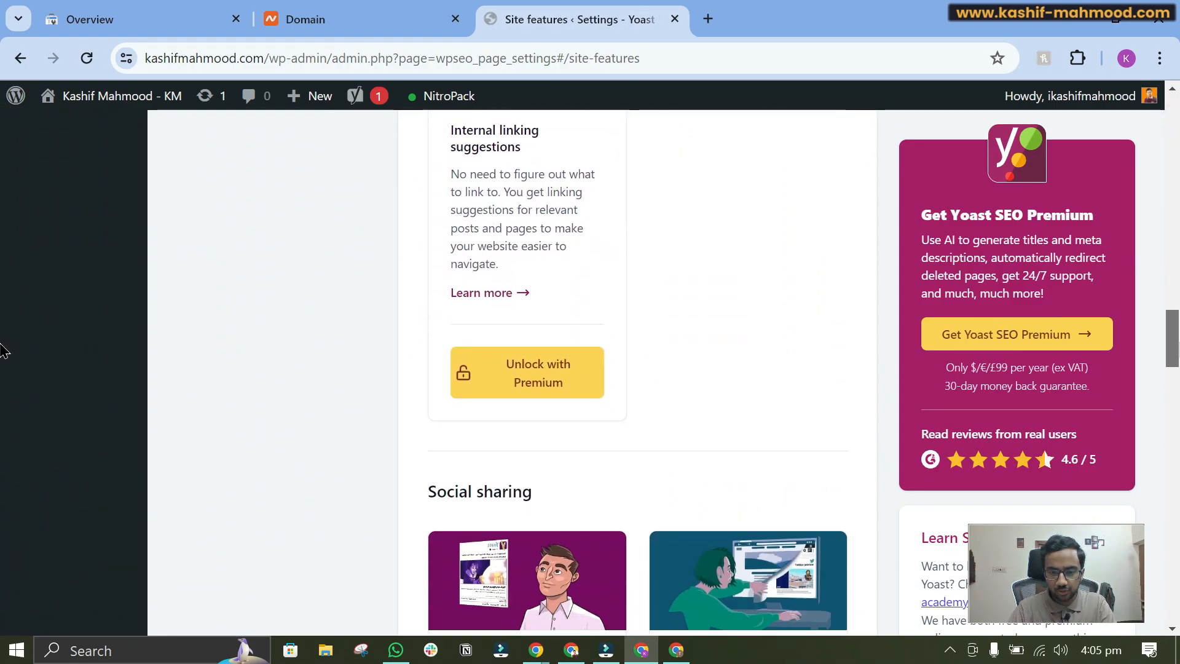
{"action": "scroll", "coordinate": [1, 396], "scroll_direction": "down", "scroll_amount": 20}
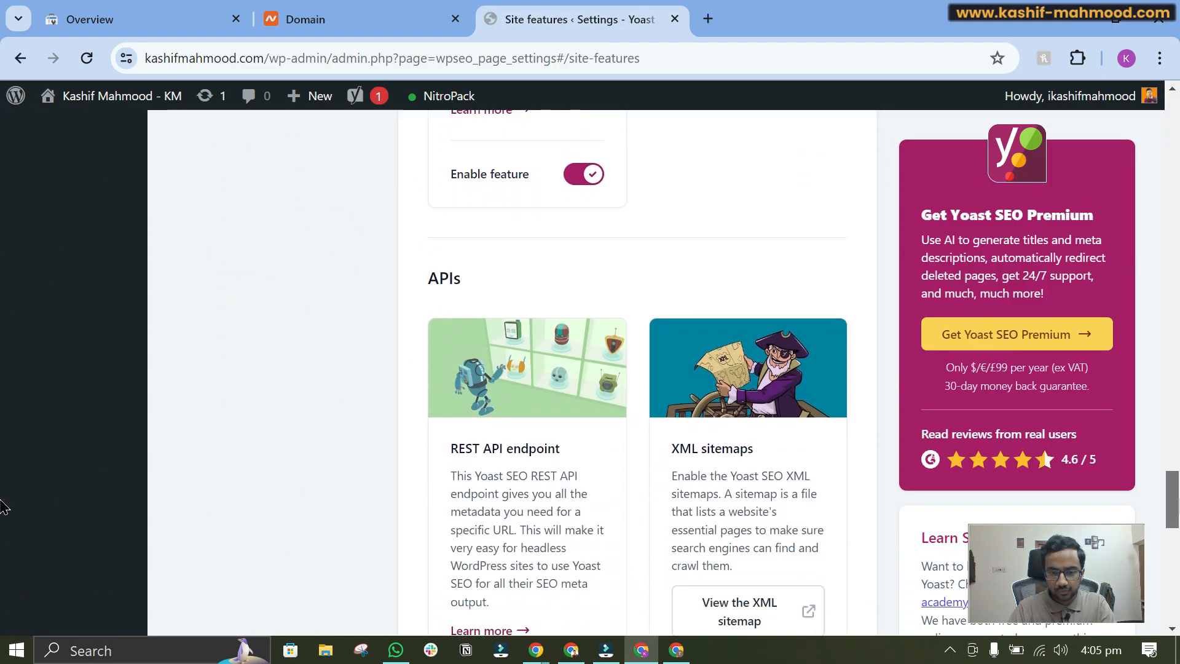
{"action": "left_click_drag", "start_coordinate": [672, 264], "coordinate": [750, 264]}
{"action": "left_click", "coordinate": [742, 427]}
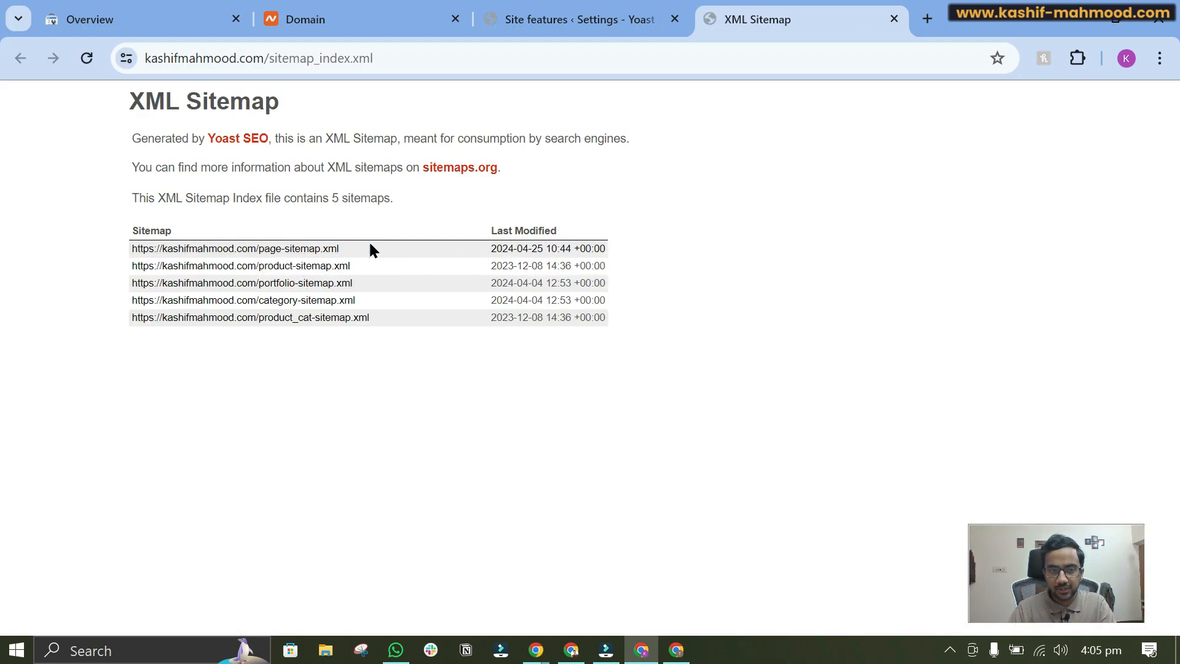
{"action": "left_click_drag", "start_coordinate": [119, 242], "coordinate": [390, 317]}
{"action": "left_click", "coordinate": [420, 348]}
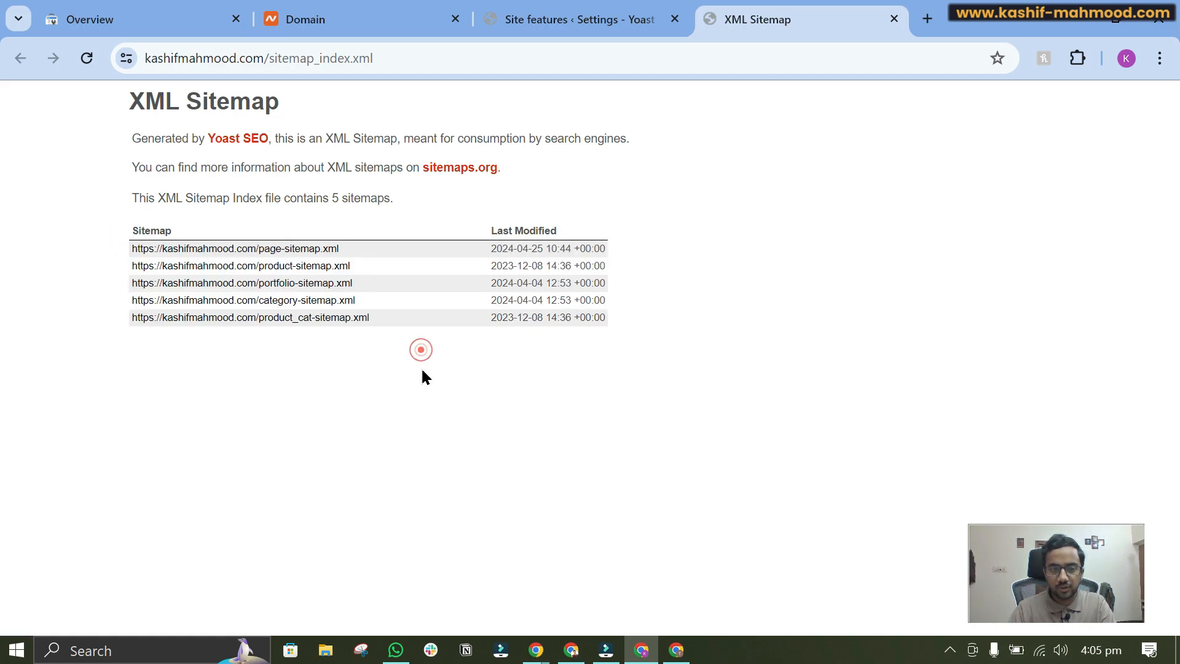
Step: Copy the page-sitemap.xml URL, submit it as a new sitemap in Google Search Console, and dismiss the notice
{"action": "left_click_drag", "start_coordinate": [359, 248], "coordinate": [135, 262]}
{"action": "key", "text": "ctrl+c"}
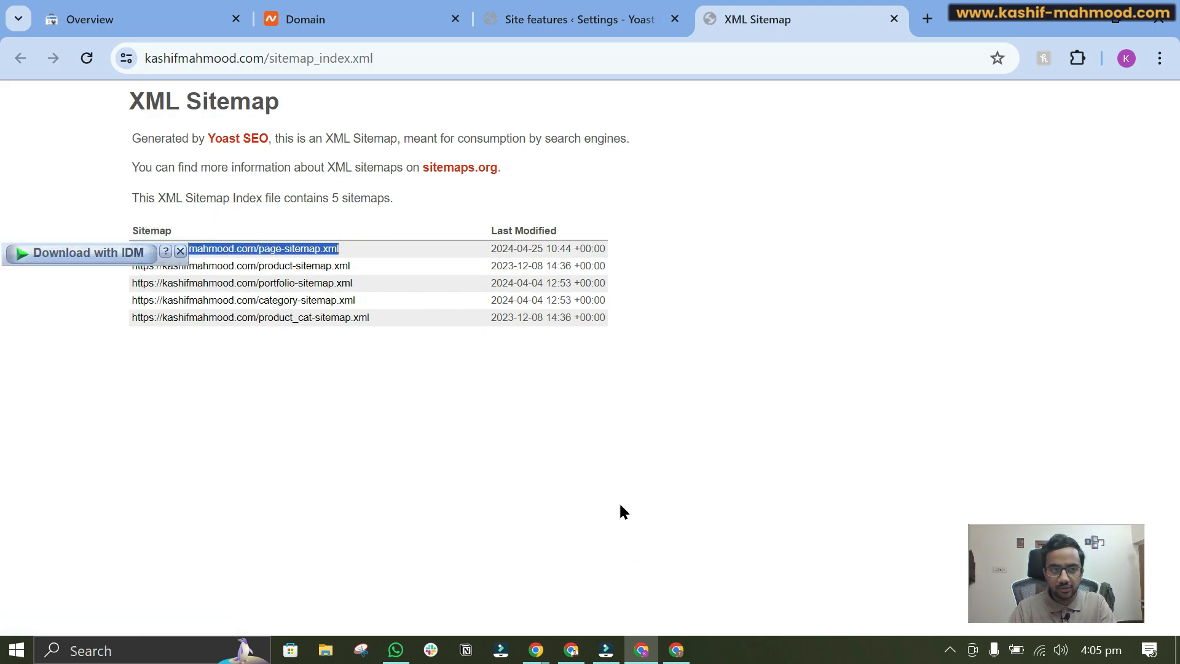
{"action": "left_click", "coordinate": [134, 13]}
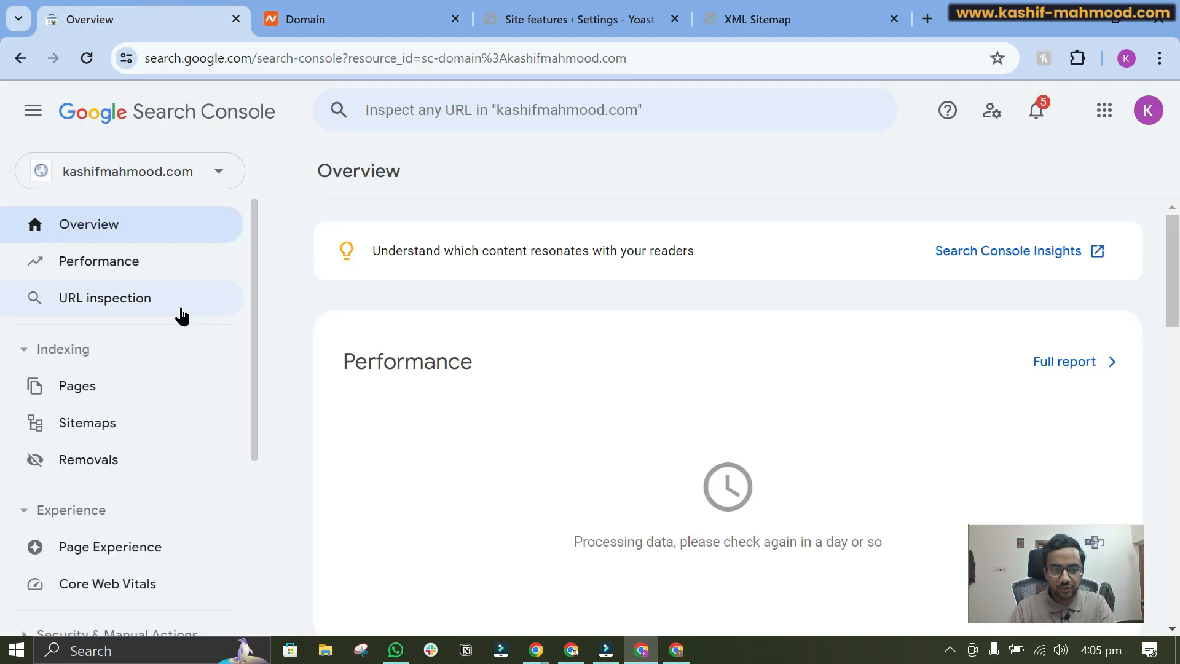
{"action": "left_click", "coordinate": [99, 420]}
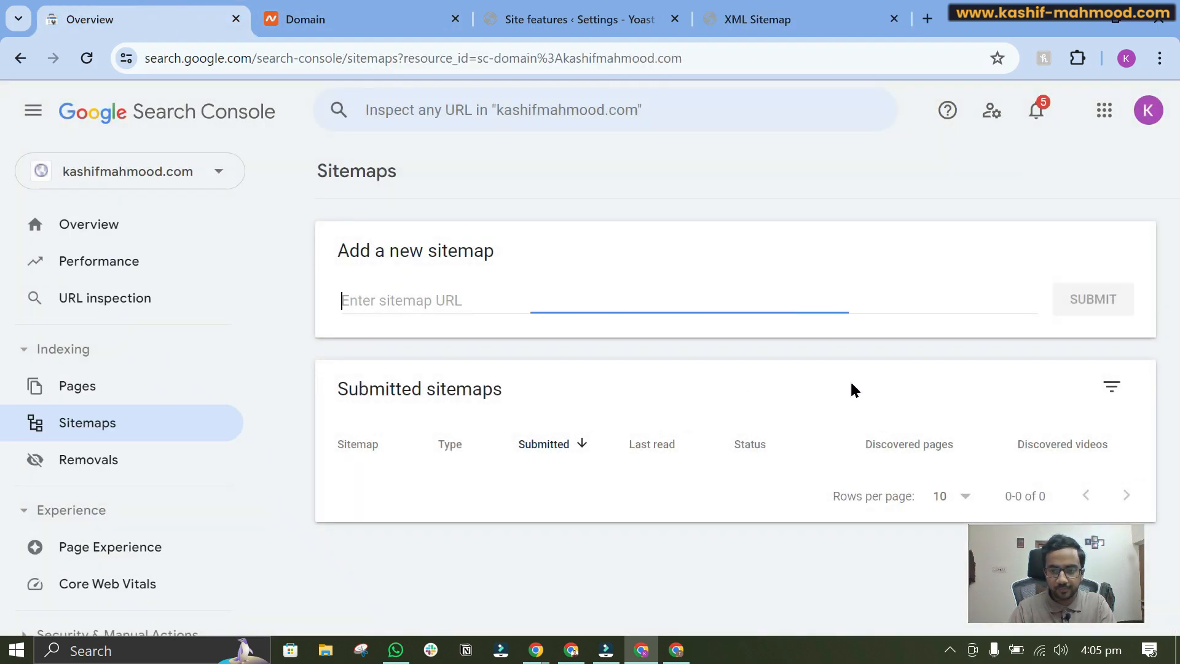
{"action": "left_click", "coordinate": [619, 300]}
{"action": "key", "text": "ctrl+v"}
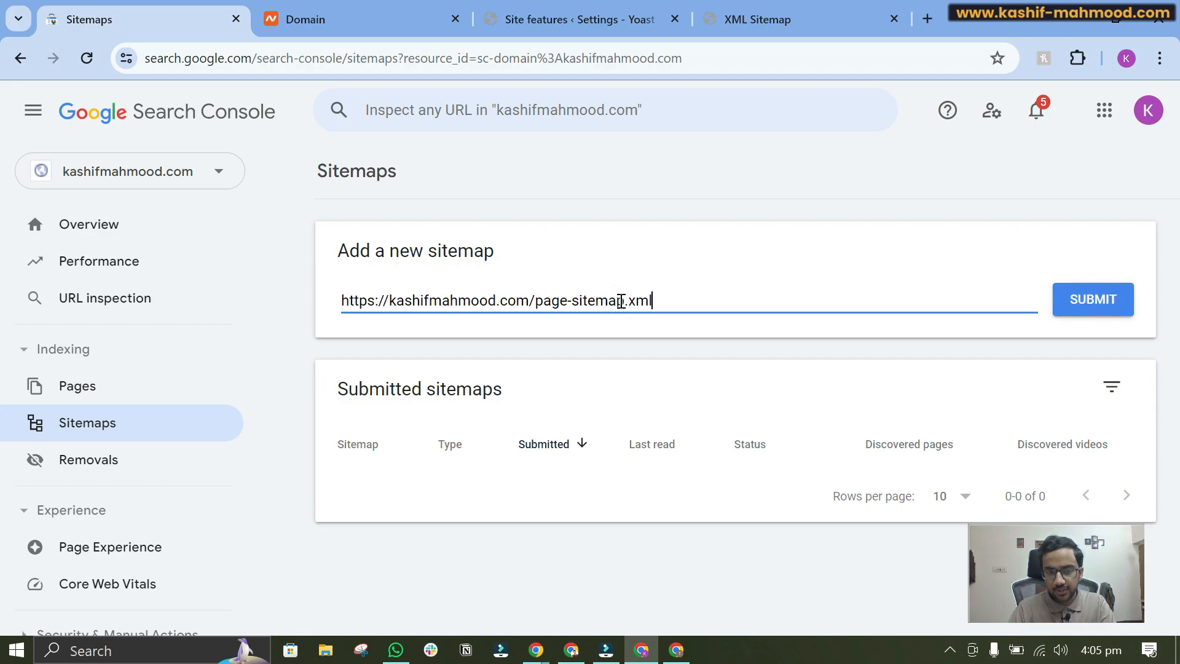
{"action": "left_click", "coordinate": [1089, 310]}
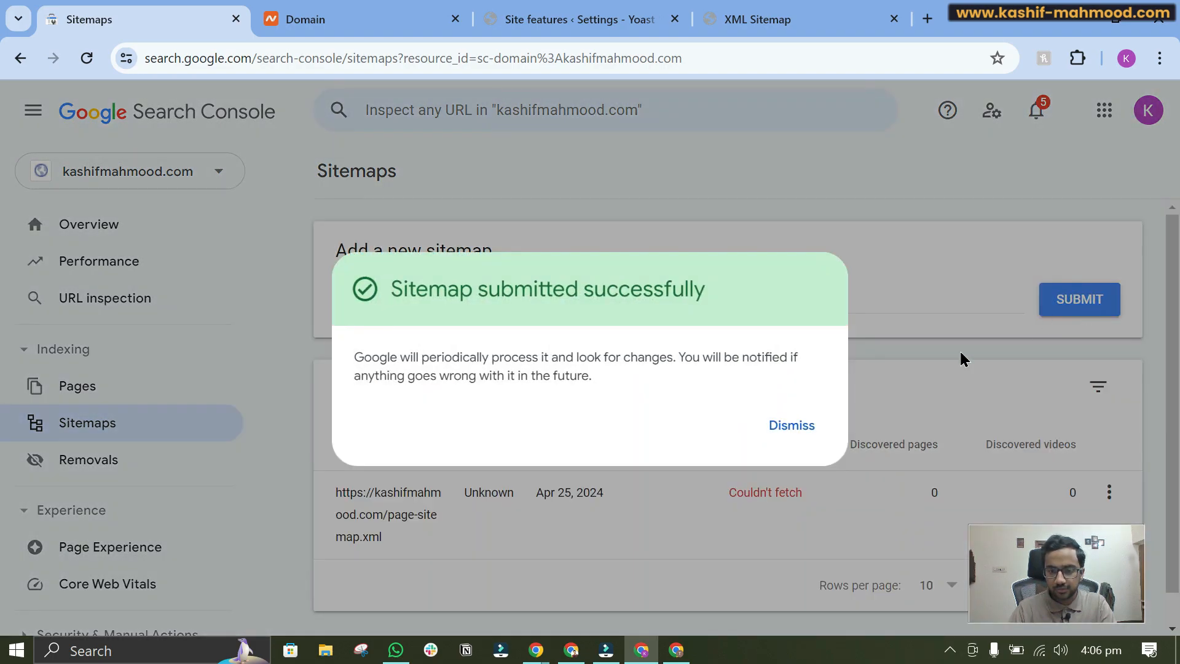
{"action": "left_click", "coordinate": [792, 425]}
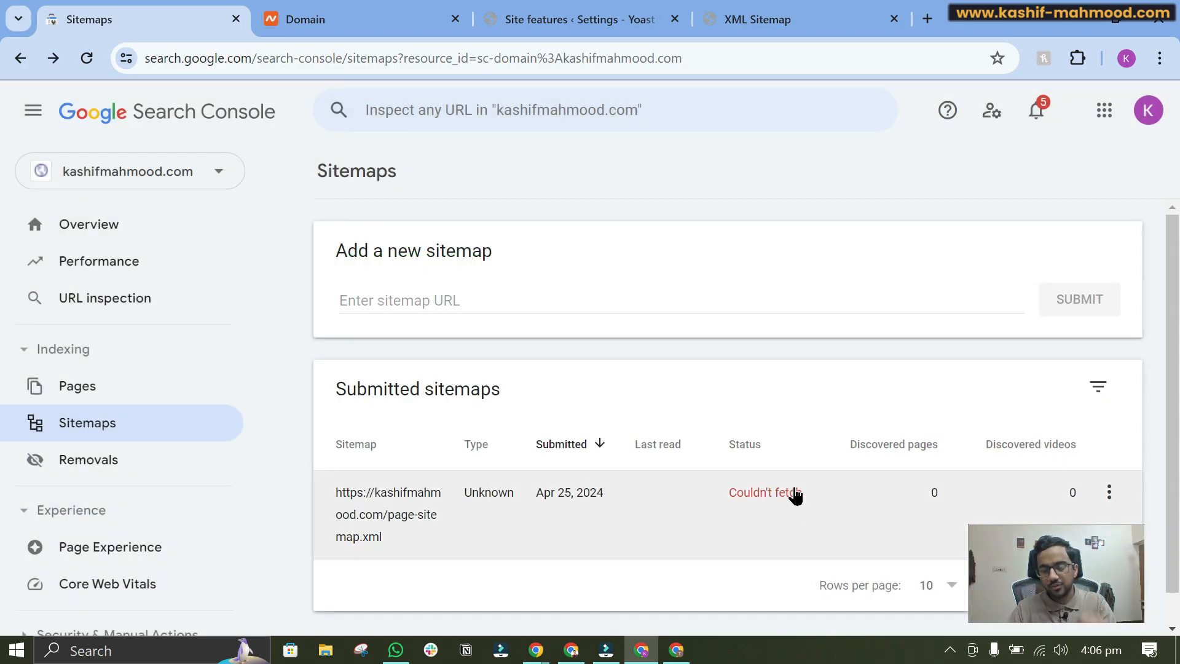
Step: Check the processing details of the submitted page sitemap, then return to the Sitemaps list and refresh it
{"action": "left_click_drag", "start_coordinate": [717, 495], "coordinate": [806, 498]}
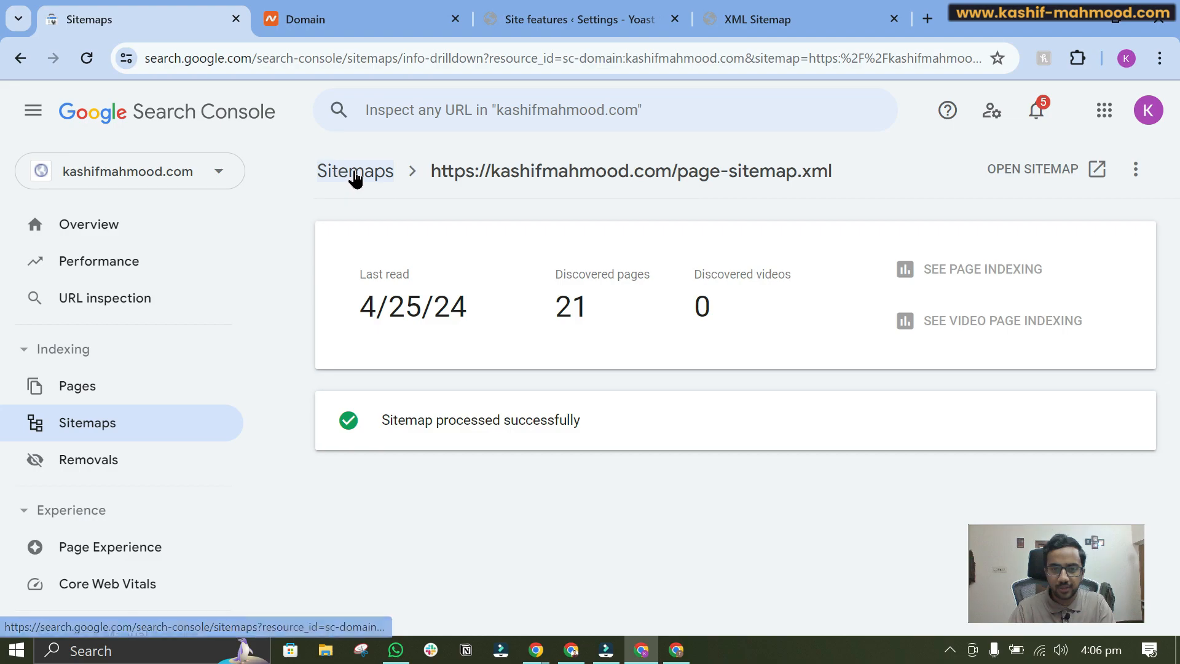
{"action": "left_click", "coordinate": [99, 424]}
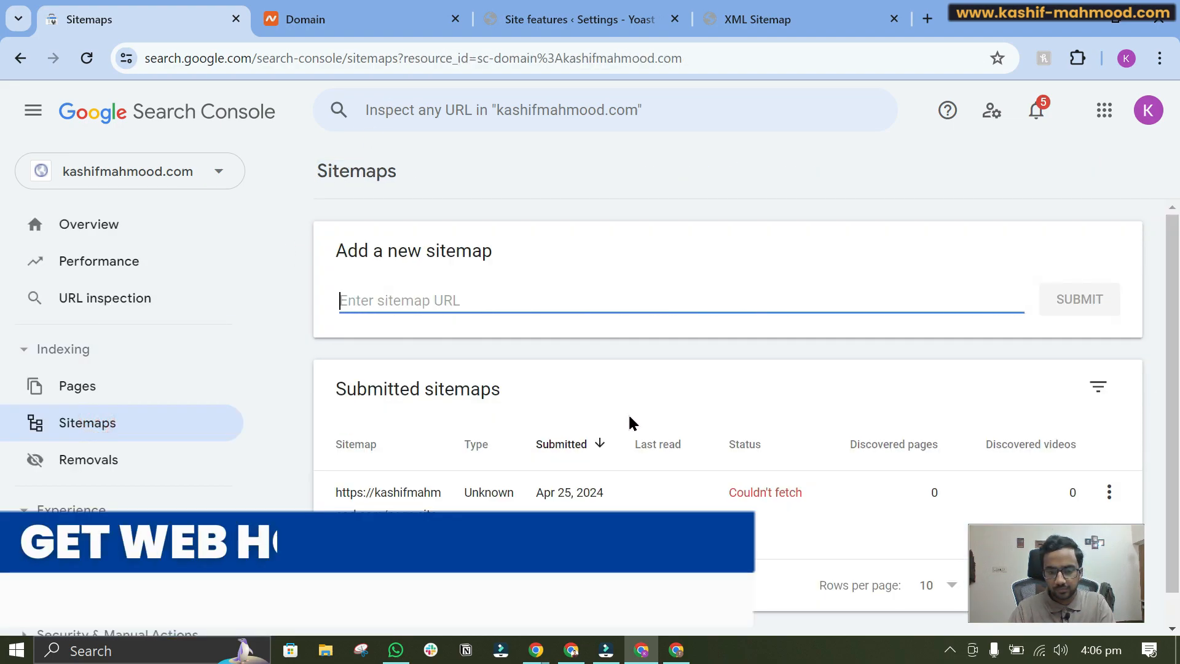
{"action": "key", "text": "F5"}
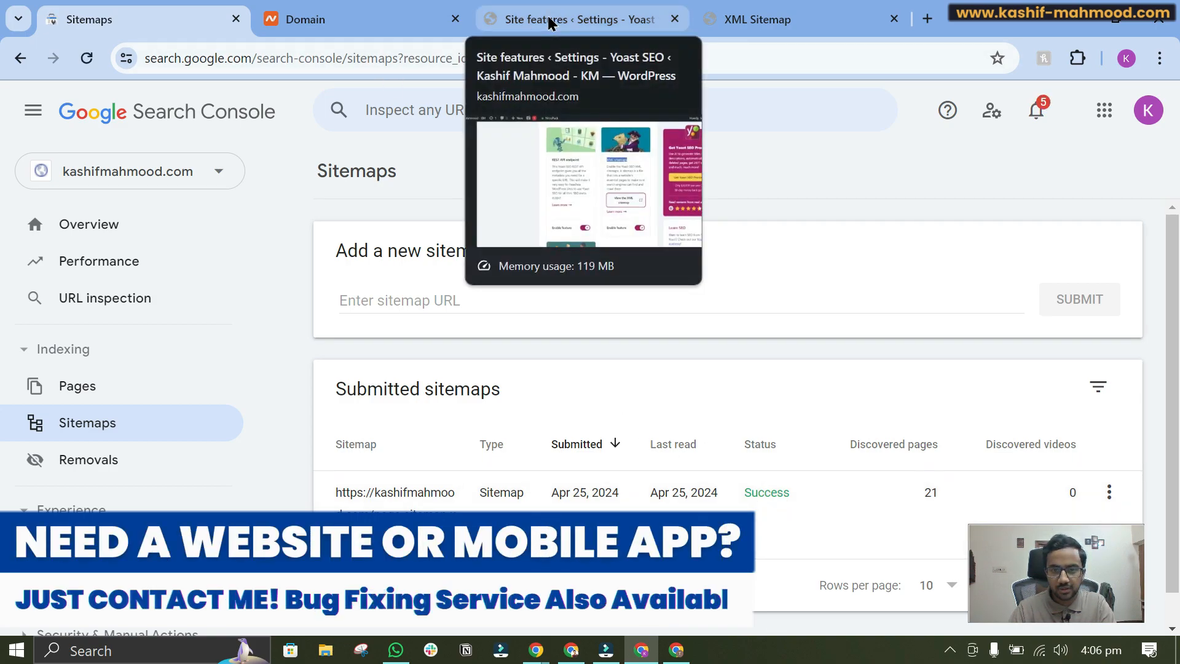
Step: Copy the product-sitemap.xml URL from the XML sitemap index and submit it in Google Search Console, dismissing the notice
{"action": "left_click", "coordinate": [779, 19]}
{"action": "left_click_drag", "start_coordinate": [120, 265], "coordinate": [339, 266]}
{"action": "left_click_drag", "start_coordinate": [210, 273], "coordinate": [131, 271]}
{"action": "key", "text": "ctrl+c"}
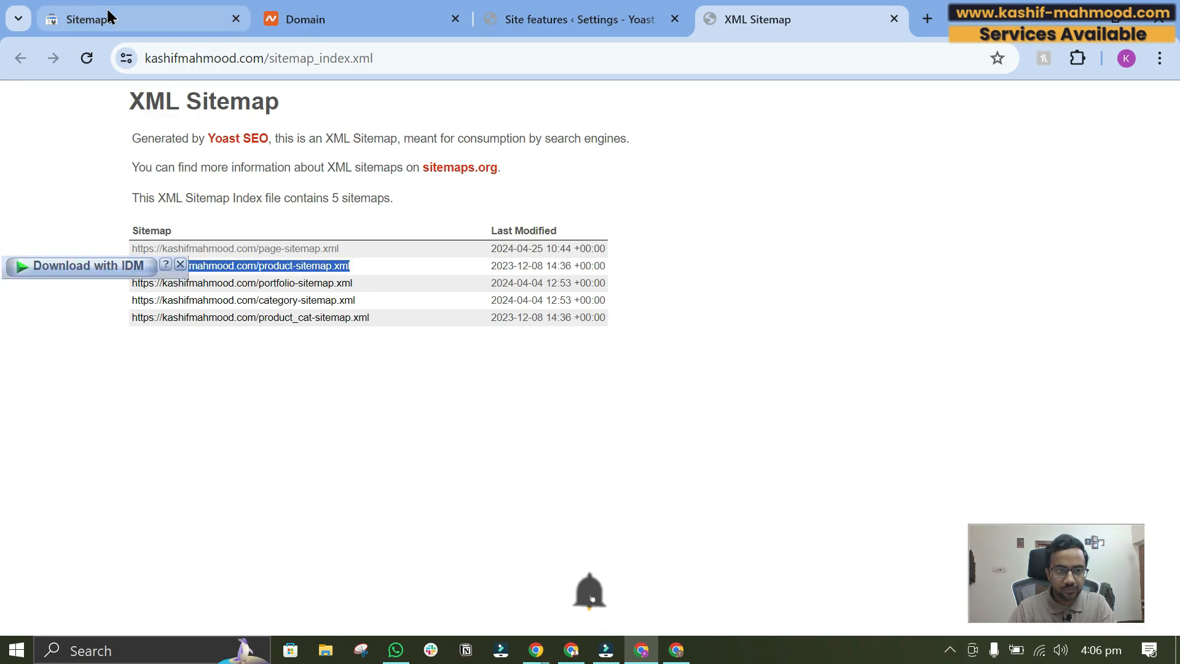
{"action": "left_click", "coordinate": [108, 17]}
{"action": "left_click", "coordinate": [380, 301]}
{"action": "key", "text": "ctrl+v"}
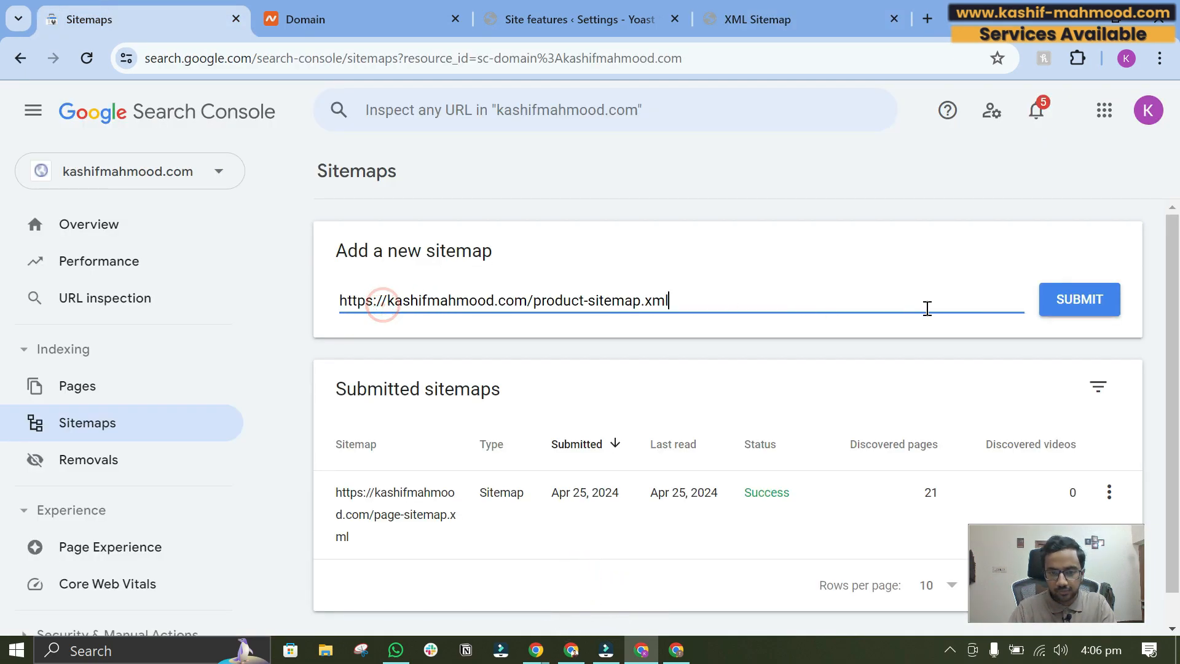
{"action": "left_click", "coordinate": [1051, 314]}
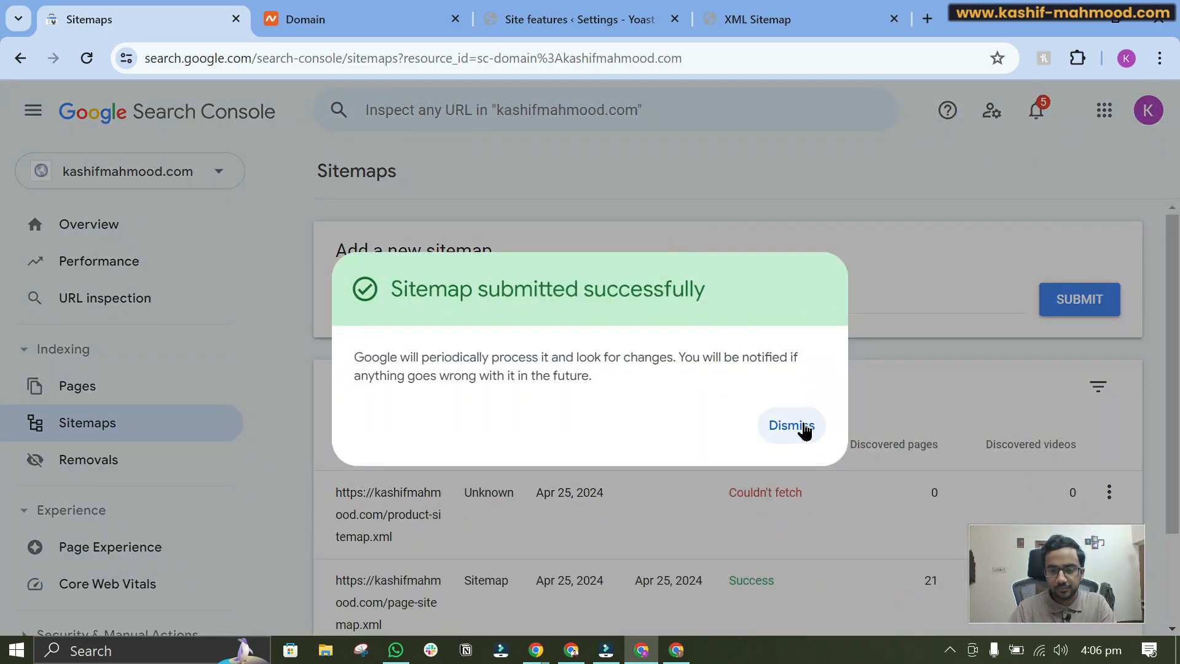
{"action": "left_click", "coordinate": [792, 425]}
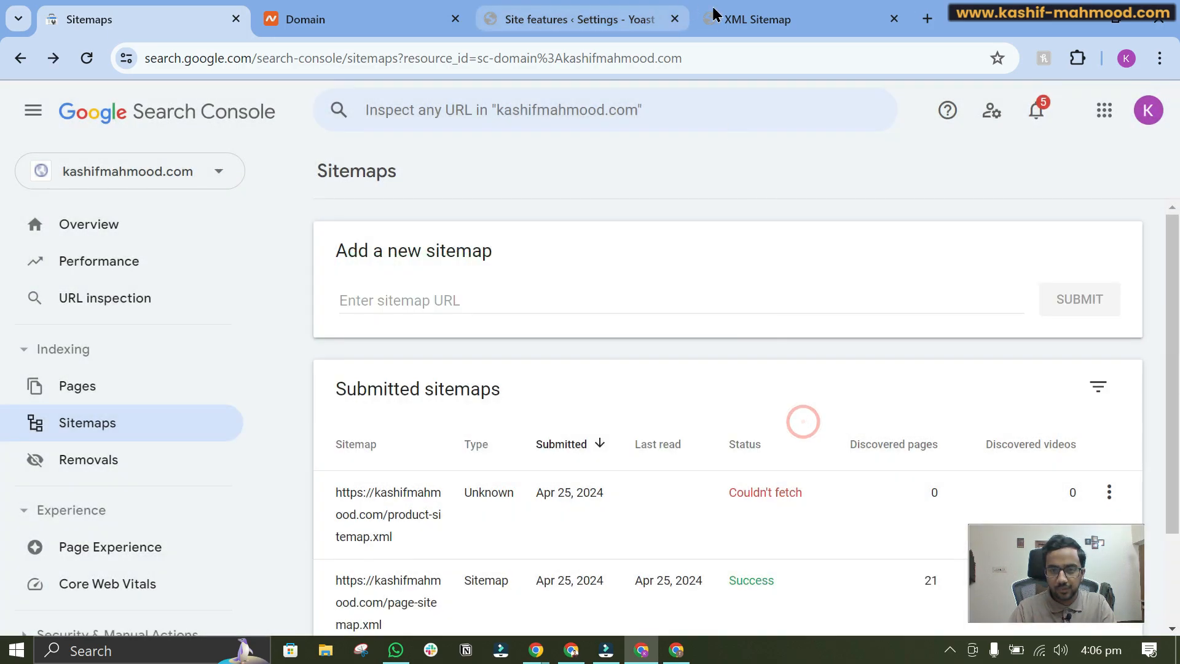
Step: Copy the portfolio-sitemap.xml URL from the XML sitemap index and submit it as a new sitemap in Google Search Console
{"action": "left_click", "coordinate": [731, 18]}
{"action": "left_click_drag", "start_coordinate": [386, 283], "coordinate": [134, 295]}
{"action": "key", "text": "ctrl+c"}
{"action": "left_click", "coordinate": [111, 13]}
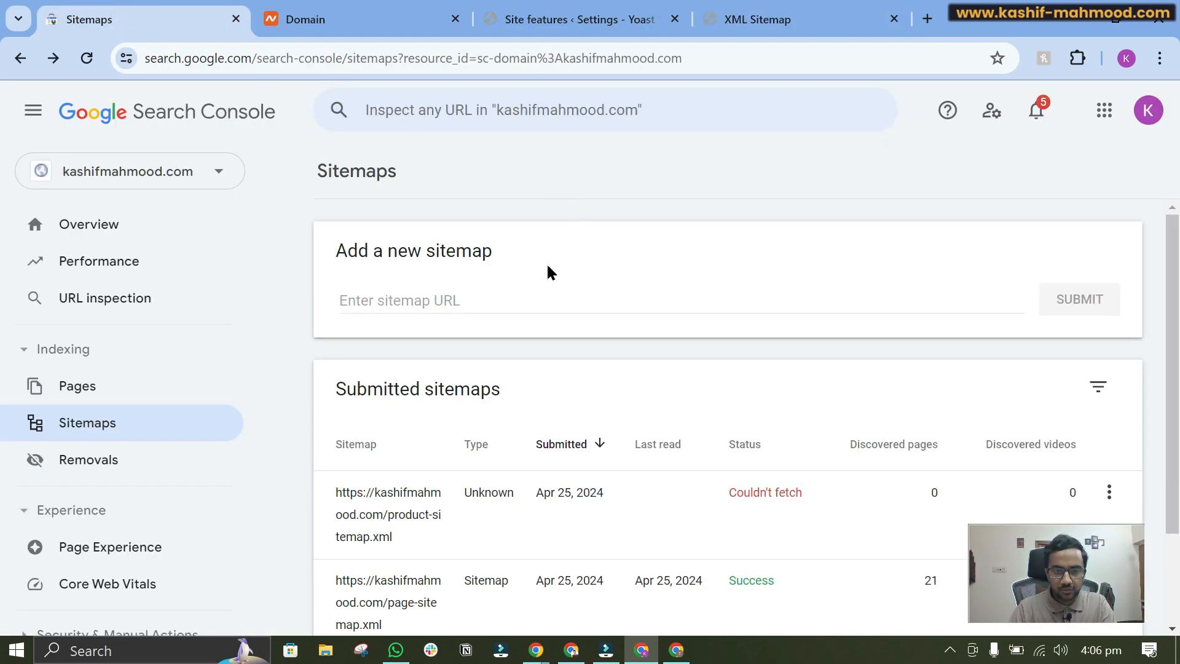
{"action": "left_click", "coordinate": [584, 296]}
{"action": "key", "text": "ctrl+v"}
{"action": "key", "text": "Return"}
{"action": "left_click", "coordinate": [657, 18]}
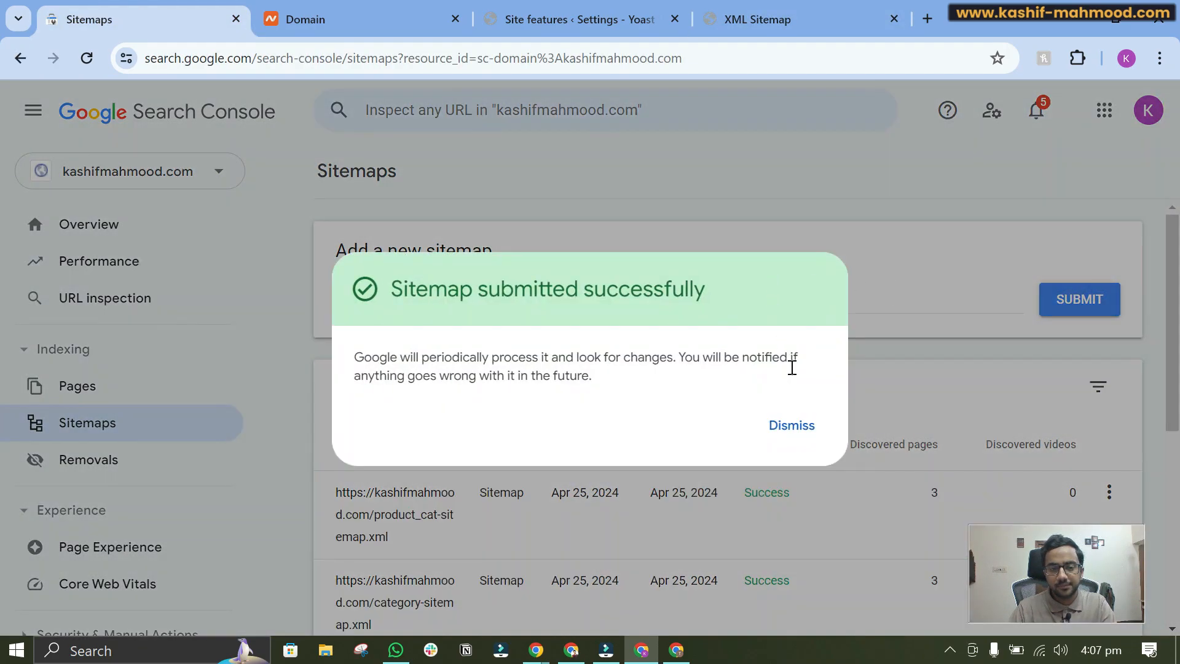
Step: Dismiss the submission notice and review the statuses of all submitted sitemaps
{"action": "left_click", "coordinate": [791, 428]}
{"action": "scroll", "coordinate": [856, 408], "scroll_direction": "down", "scroll_amount": 6}
{"action": "scroll", "coordinate": [869, 456], "scroll_direction": "up", "scroll_amount": 5}
{"action": "scroll", "coordinate": [842, 472], "scroll_direction": "down", "scroll_amount": 3}
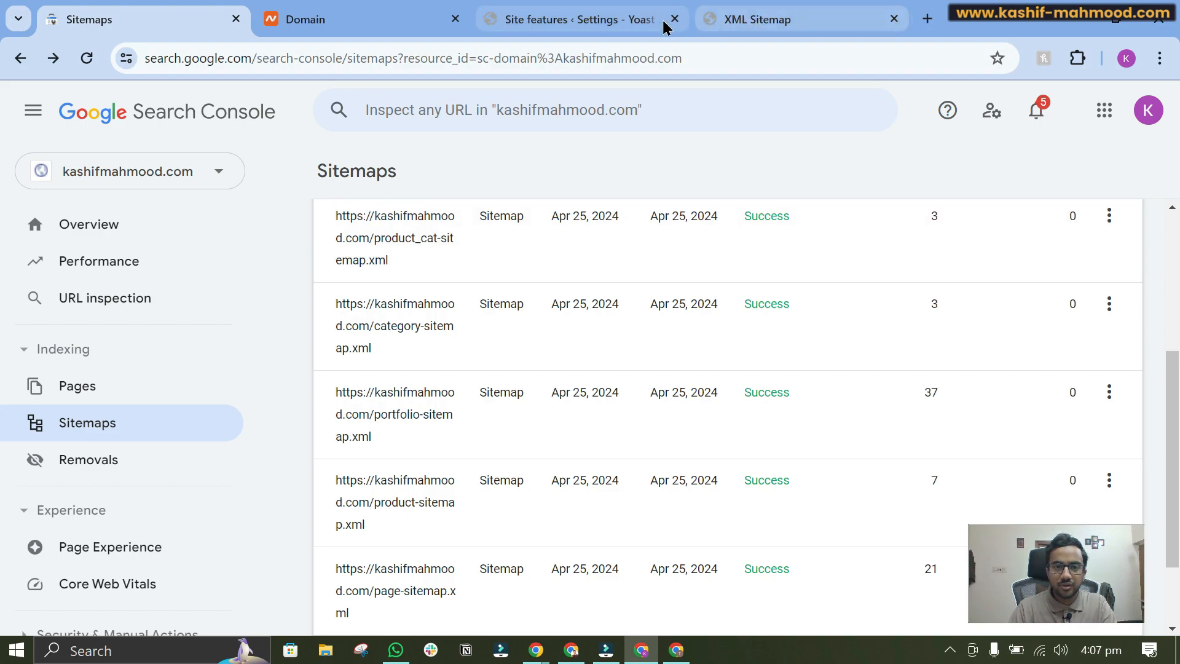
Step: Switch back to the WordPress admin from Google Search Console and open the list of site pages
{"action": "left_click", "coordinate": [745, 24]}
{"action": "left_click", "coordinate": [490, 35]}
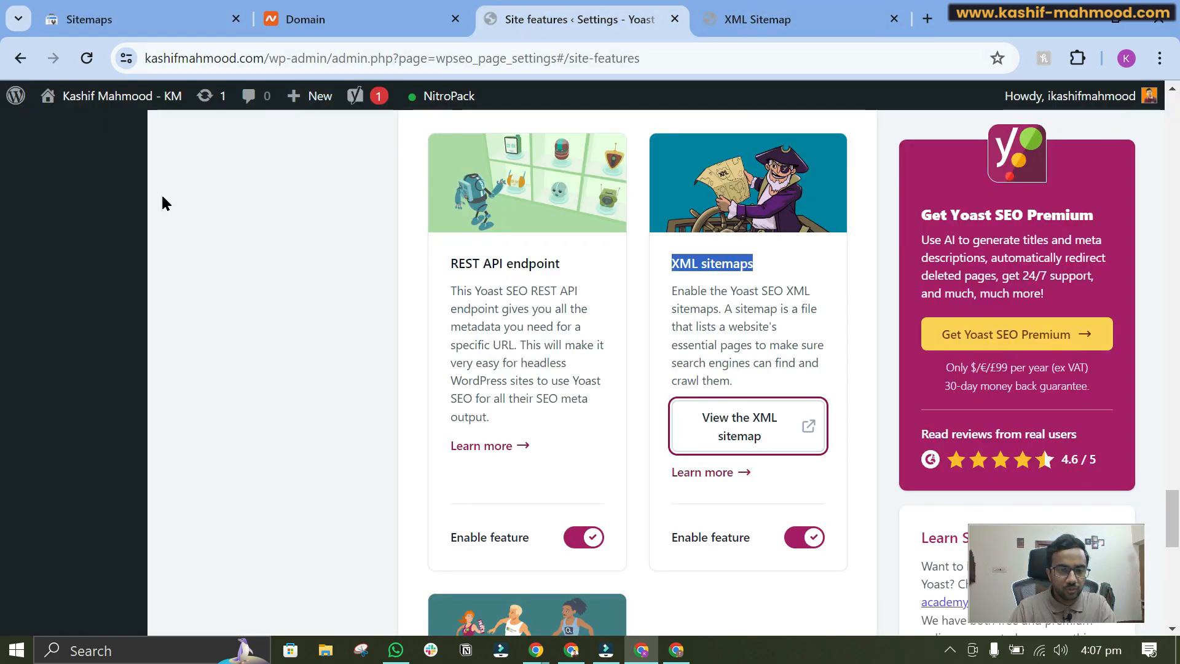
{"action": "scroll", "coordinate": [177, 245], "scroll_direction": "up", "scroll_amount": 10}
{"action": "scroll", "coordinate": [177, 246], "scroll_direction": "up", "scroll_amount": 7}
{"action": "left_click_drag", "start_coordinate": [1172, 343], "coordinate": [1171, 102]}
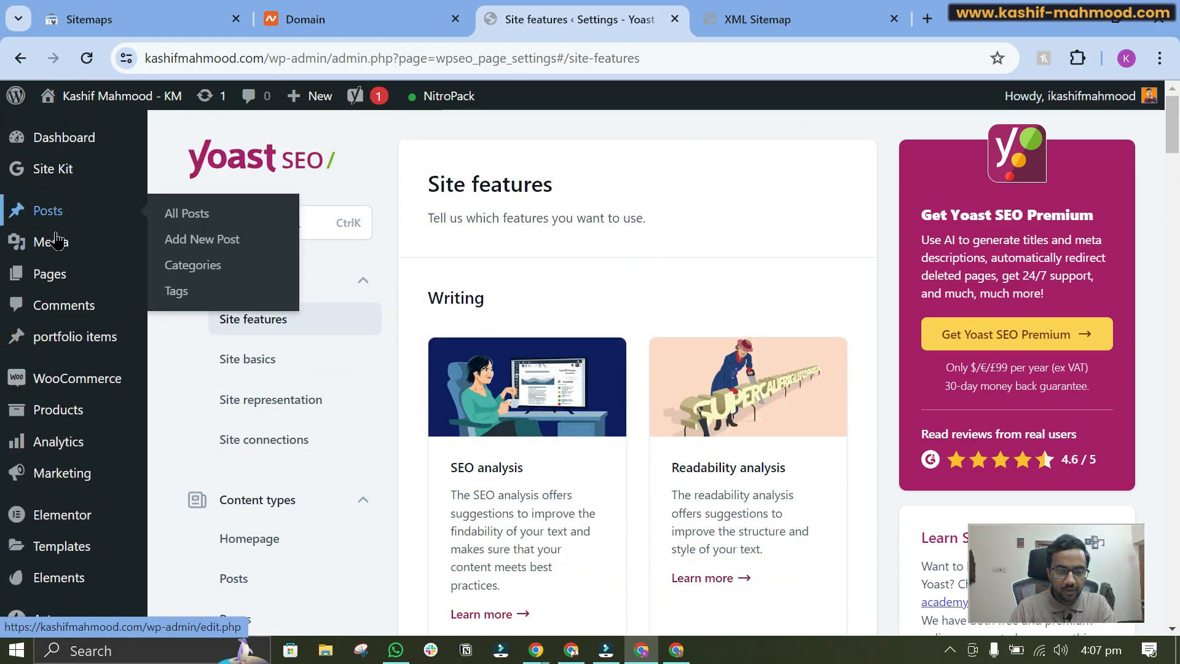
{"action": "left_click", "coordinate": [49, 275]}
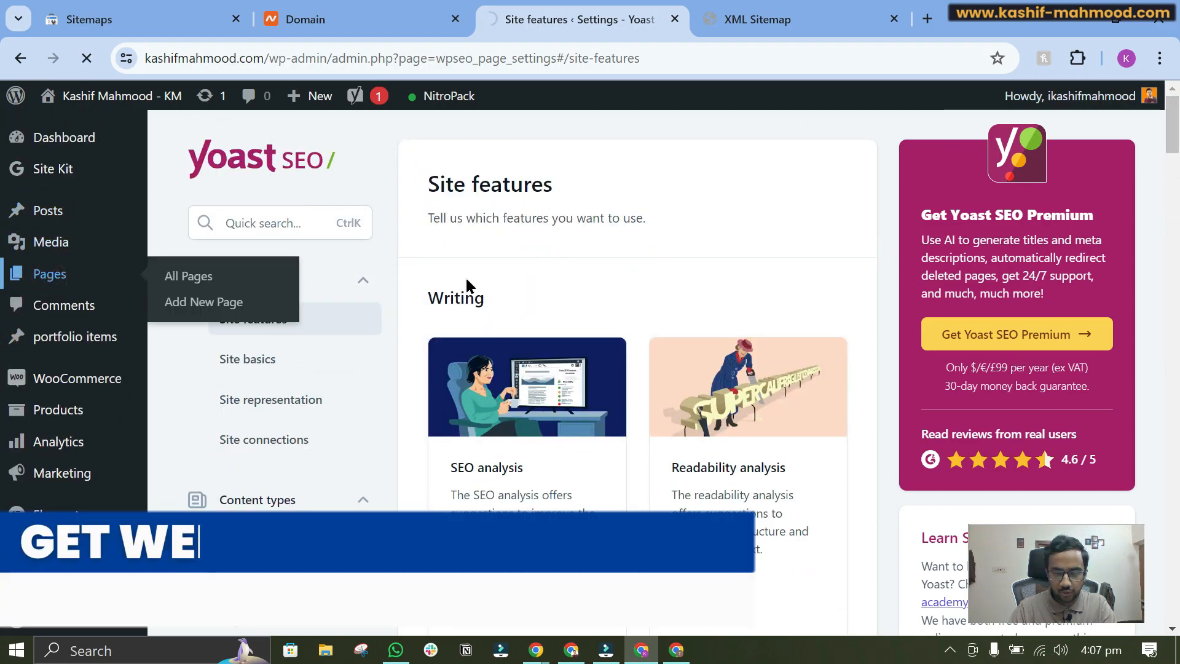
Step: Copy the About page's link address from the WordPress pages list and inspect that URL in Google Search Console for its indexing status
{"action": "mouse_move", "coordinate": [60, 216]}
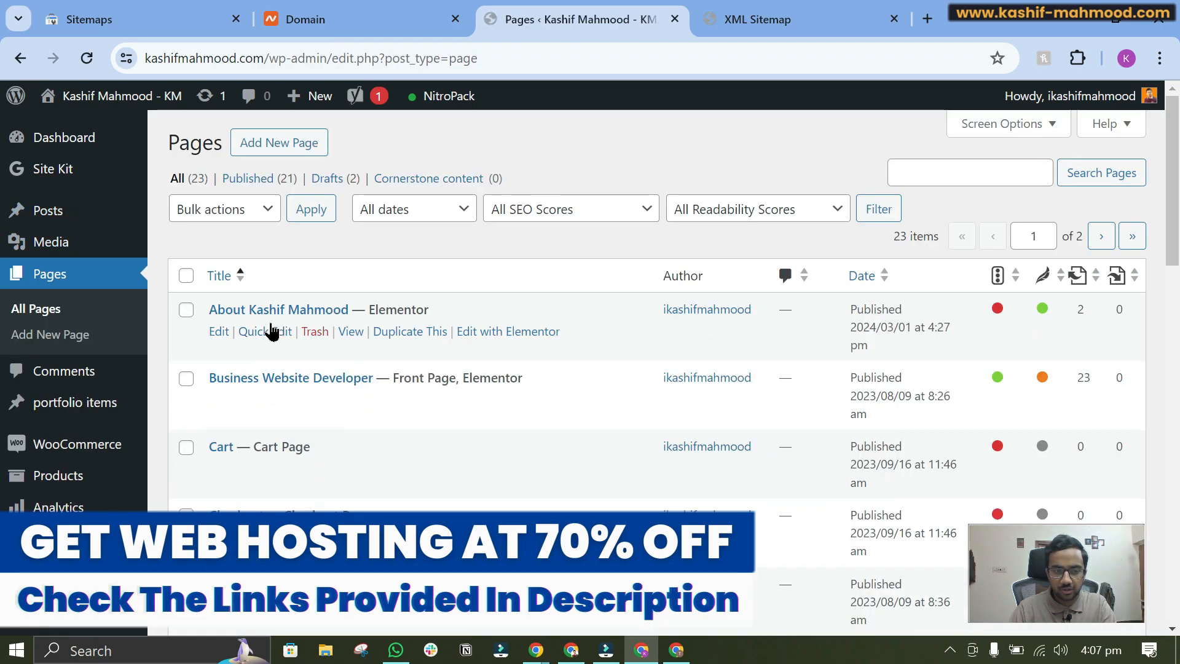
{"action": "right_click", "coordinate": [353, 335]}
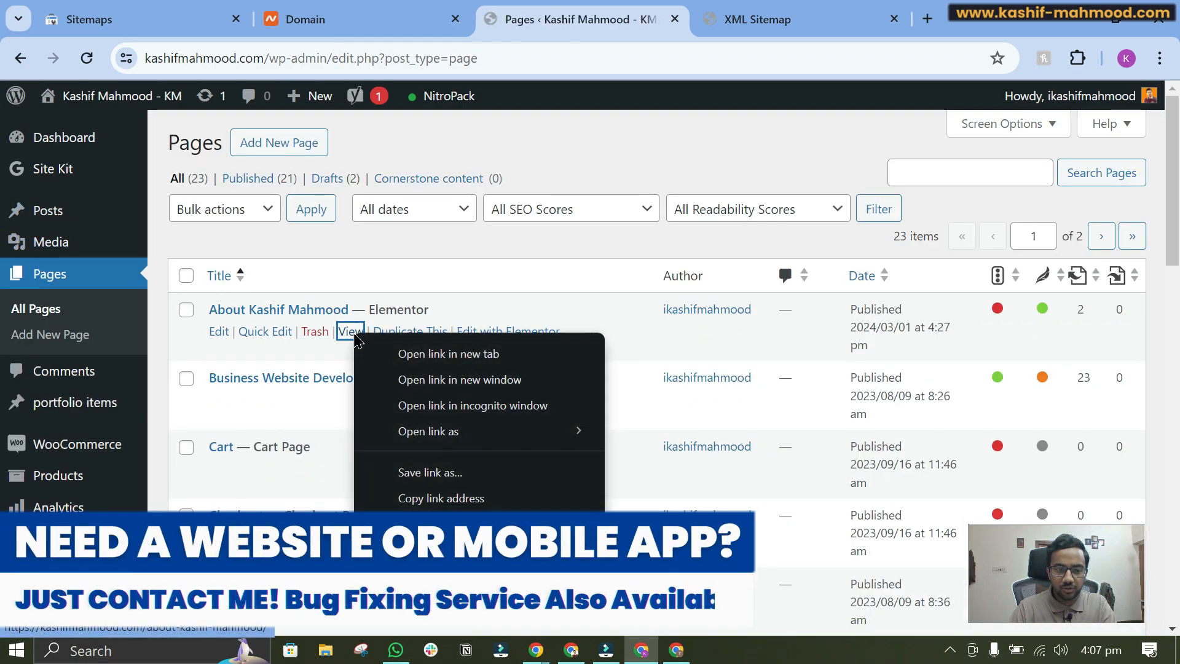
{"action": "left_click", "coordinate": [439, 498]}
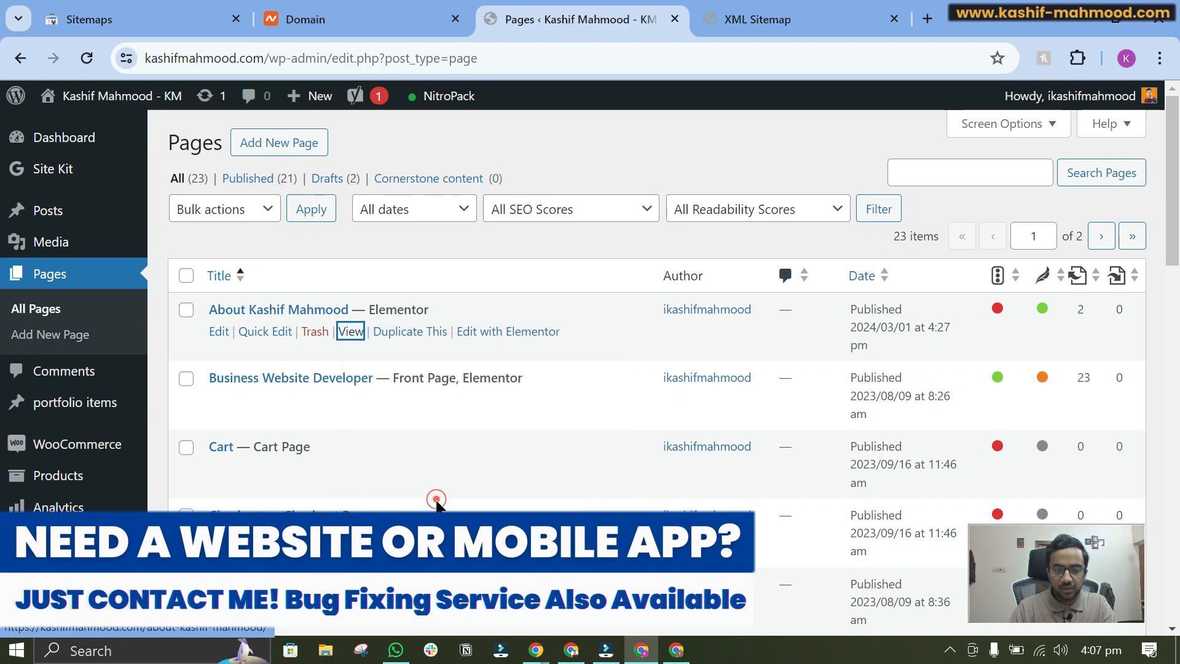
{"action": "left_click", "coordinate": [129, 11]}
{"action": "left_click", "coordinate": [475, 113]}
{"action": "key", "text": "ctrl+v"}
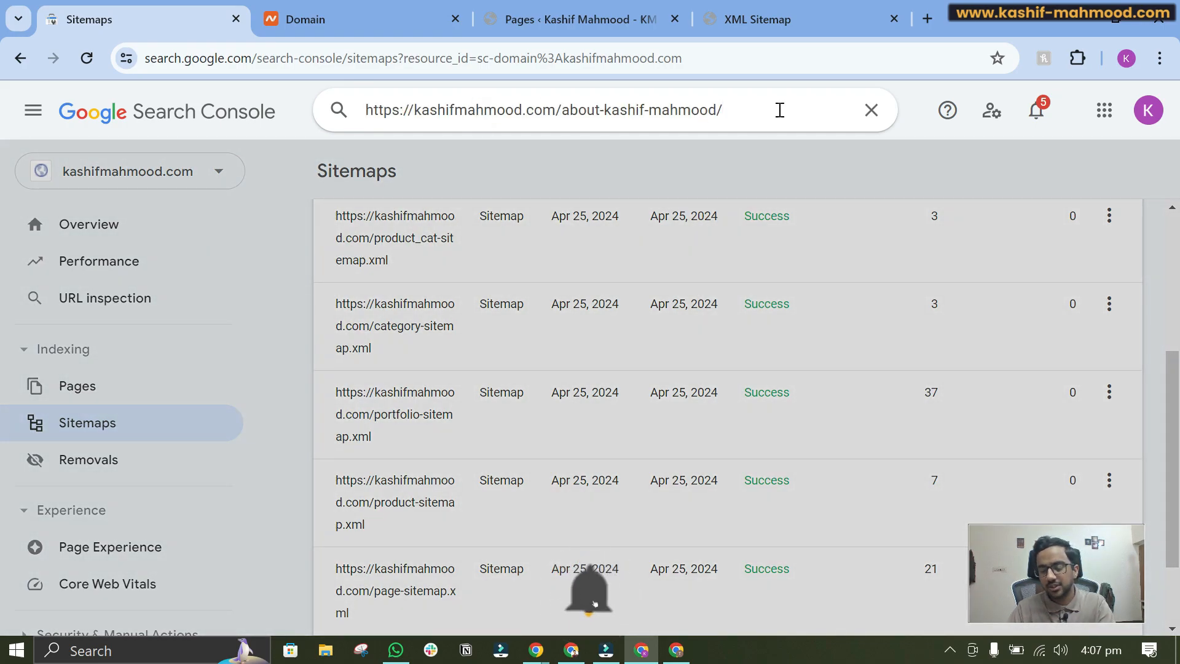
{"action": "key", "text": "Return"}
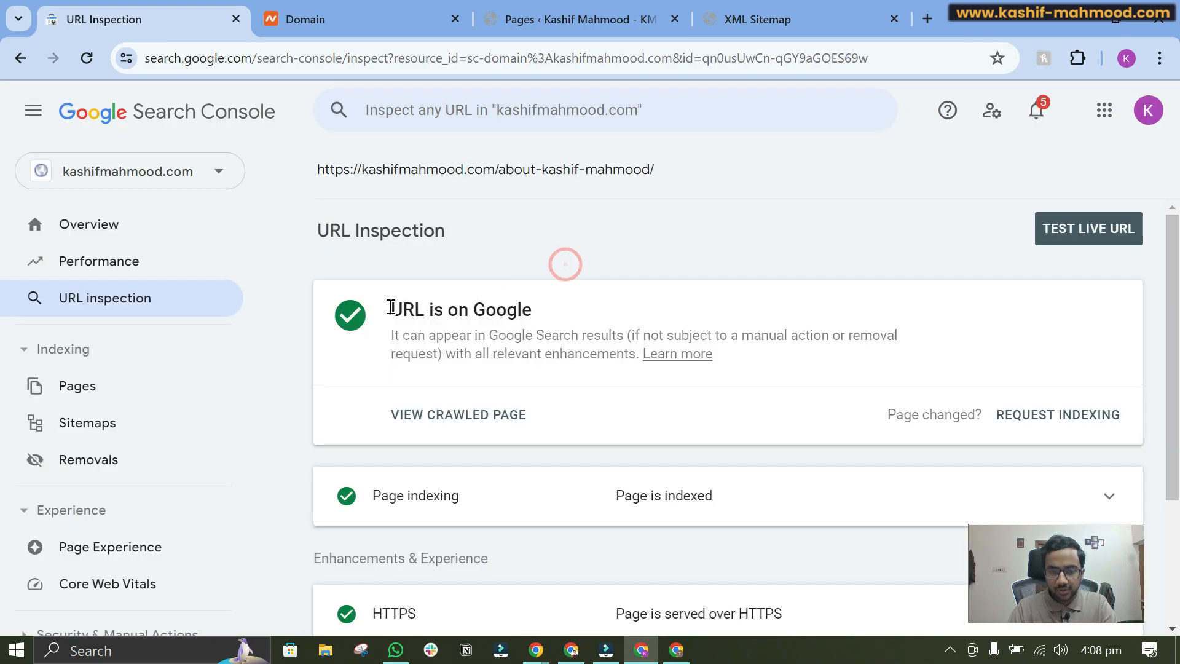
{"action": "left_click_drag", "start_coordinate": [391, 307], "coordinate": [554, 305]}
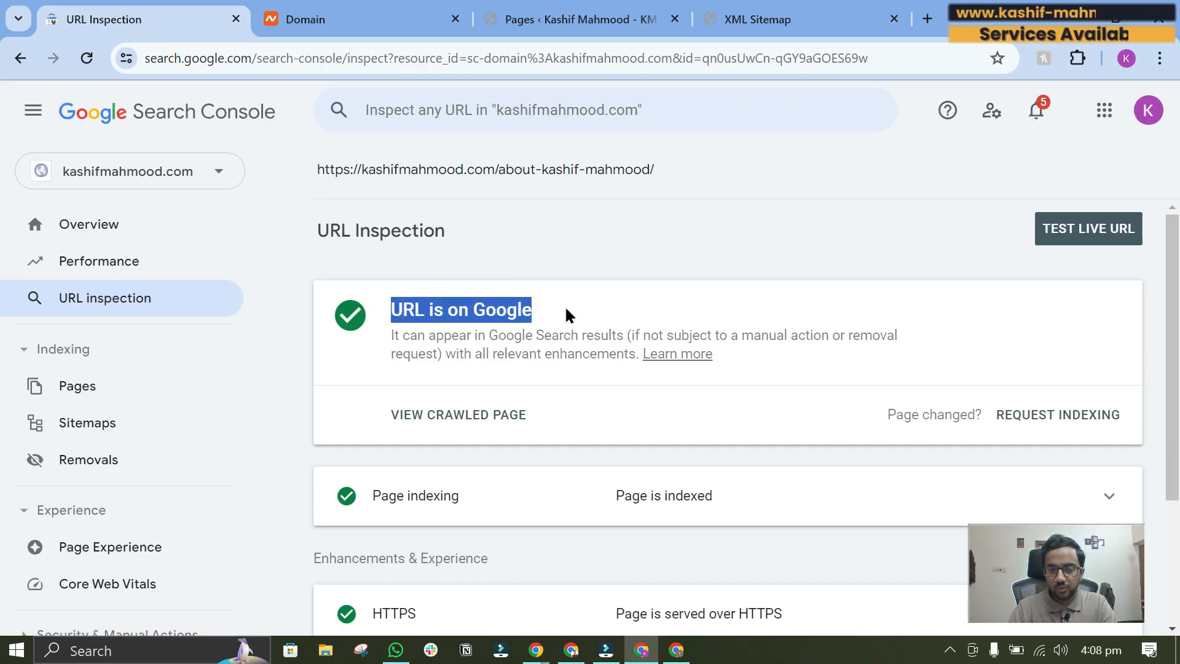
{"action": "left_click", "coordinate": [569, 308]}
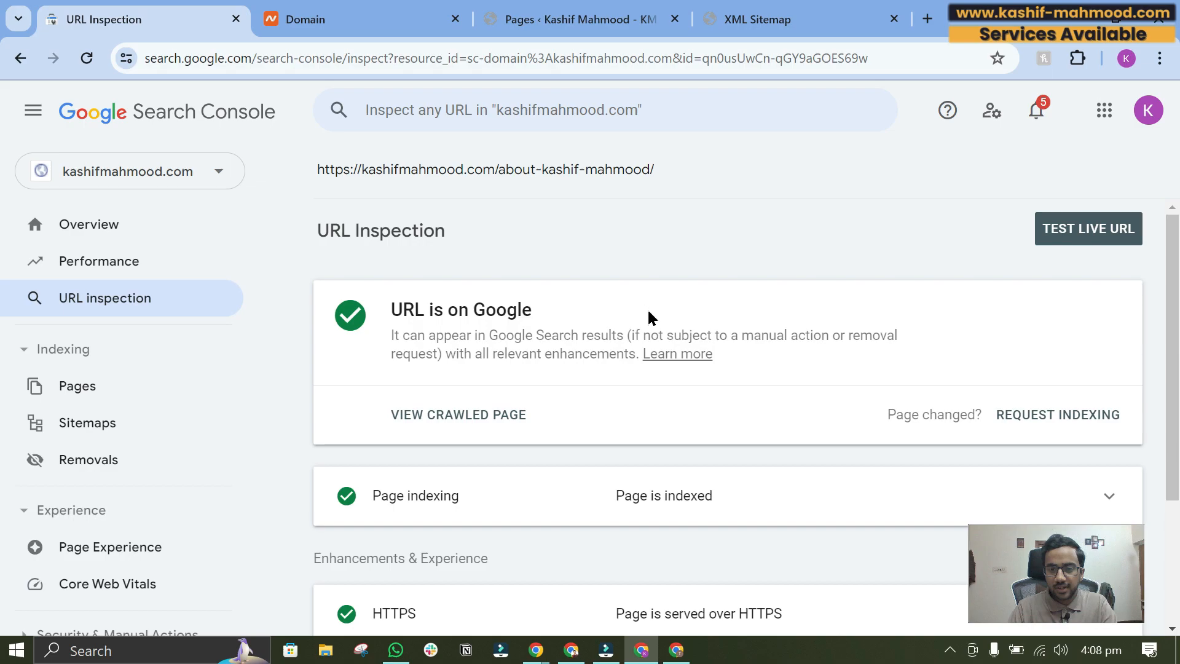